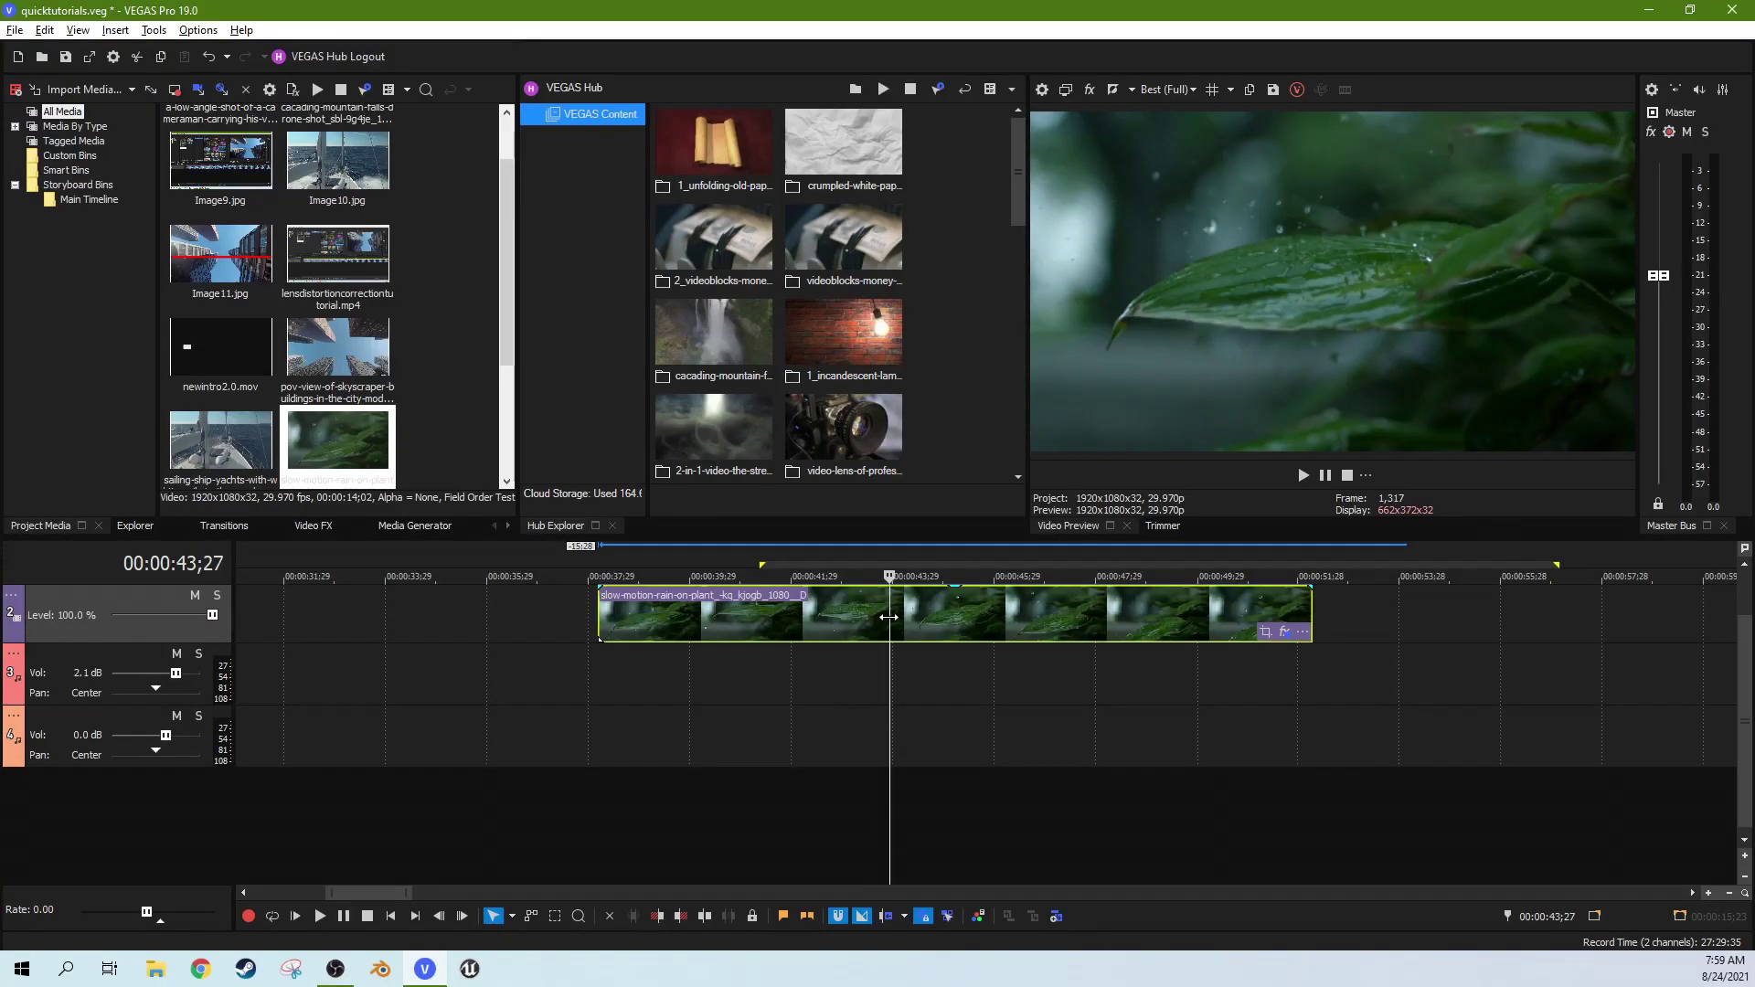
Scrub the rain-on-leaf clip to frame 1,357 (00:00:45;07) and switch to the colour-grading workspace
click(966, 631)
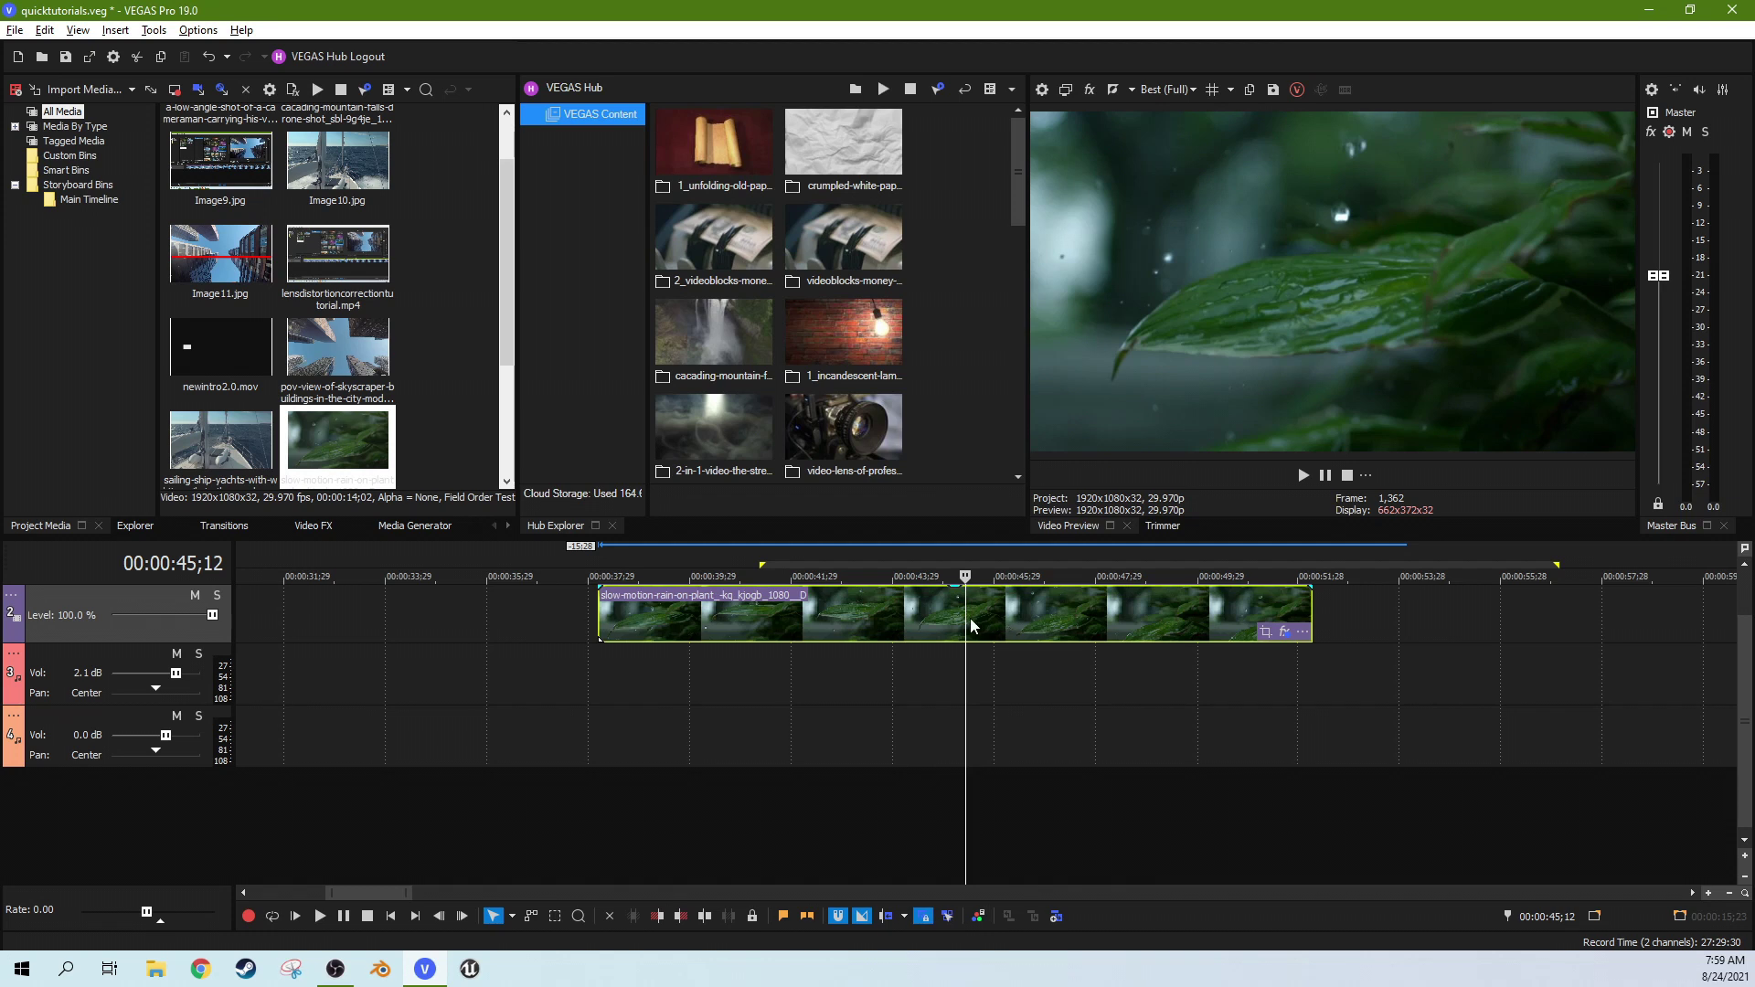
click(902, 616)
click(855, 615)
click(1016, 615)
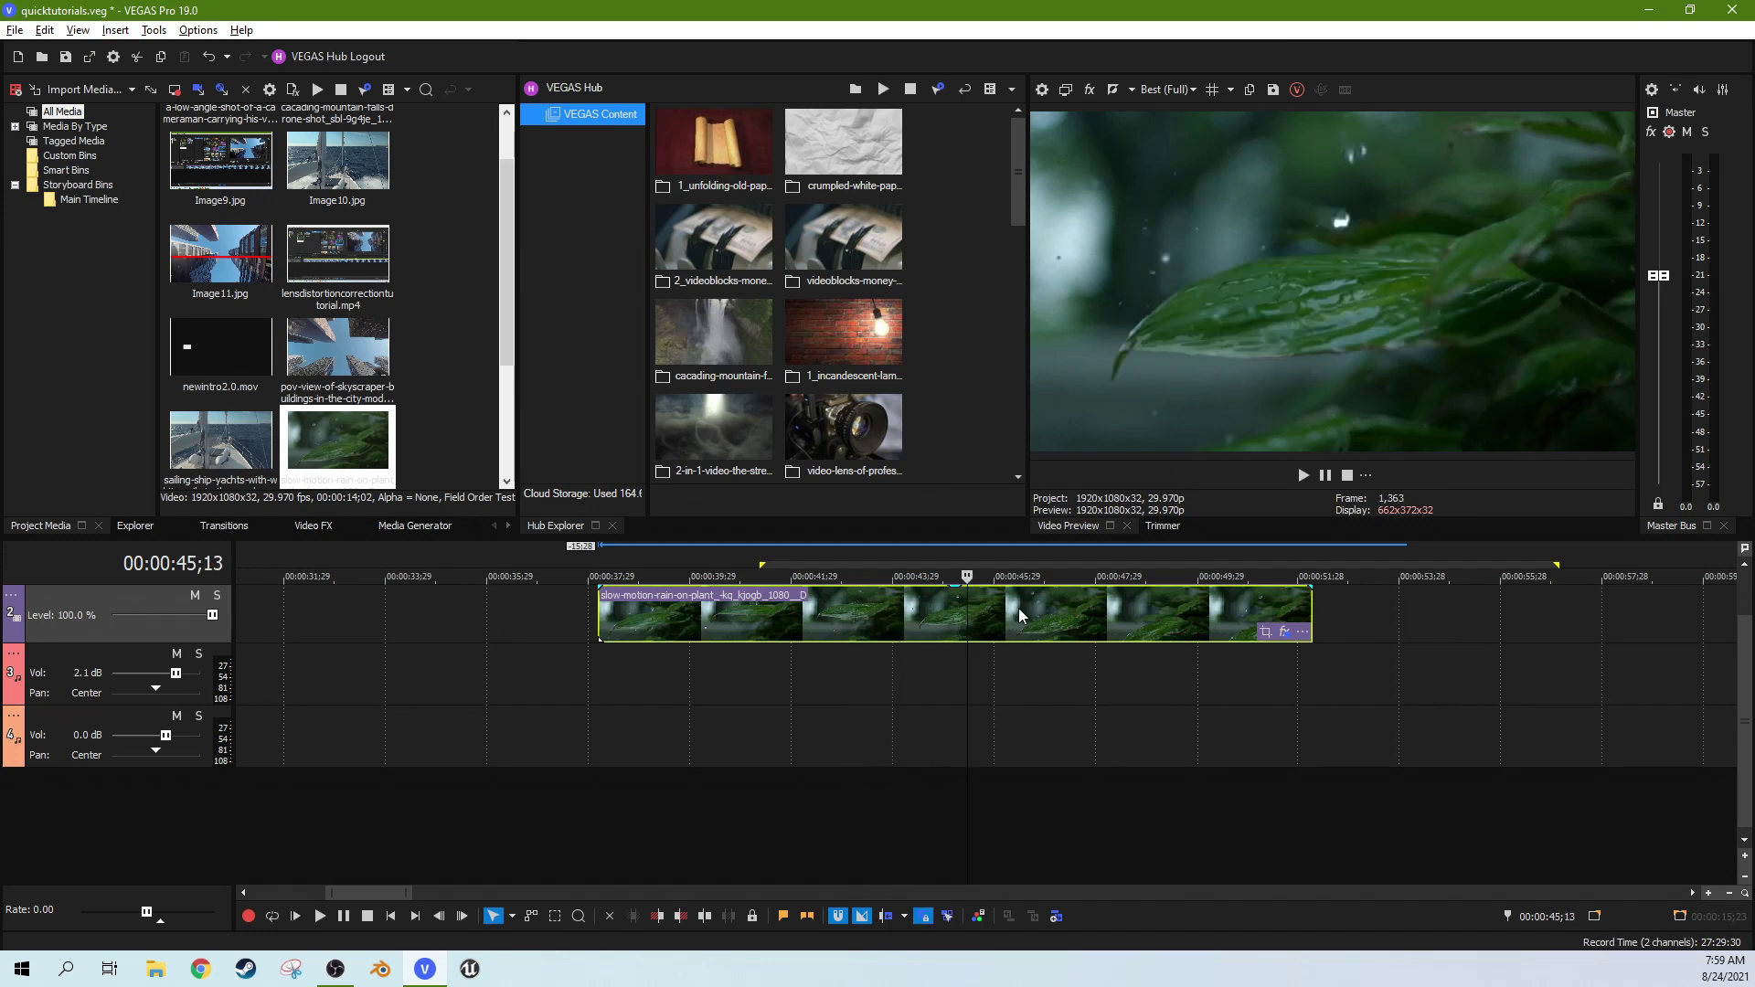
click(1098, 616)
click(1202, 627)
click(1073, 614)
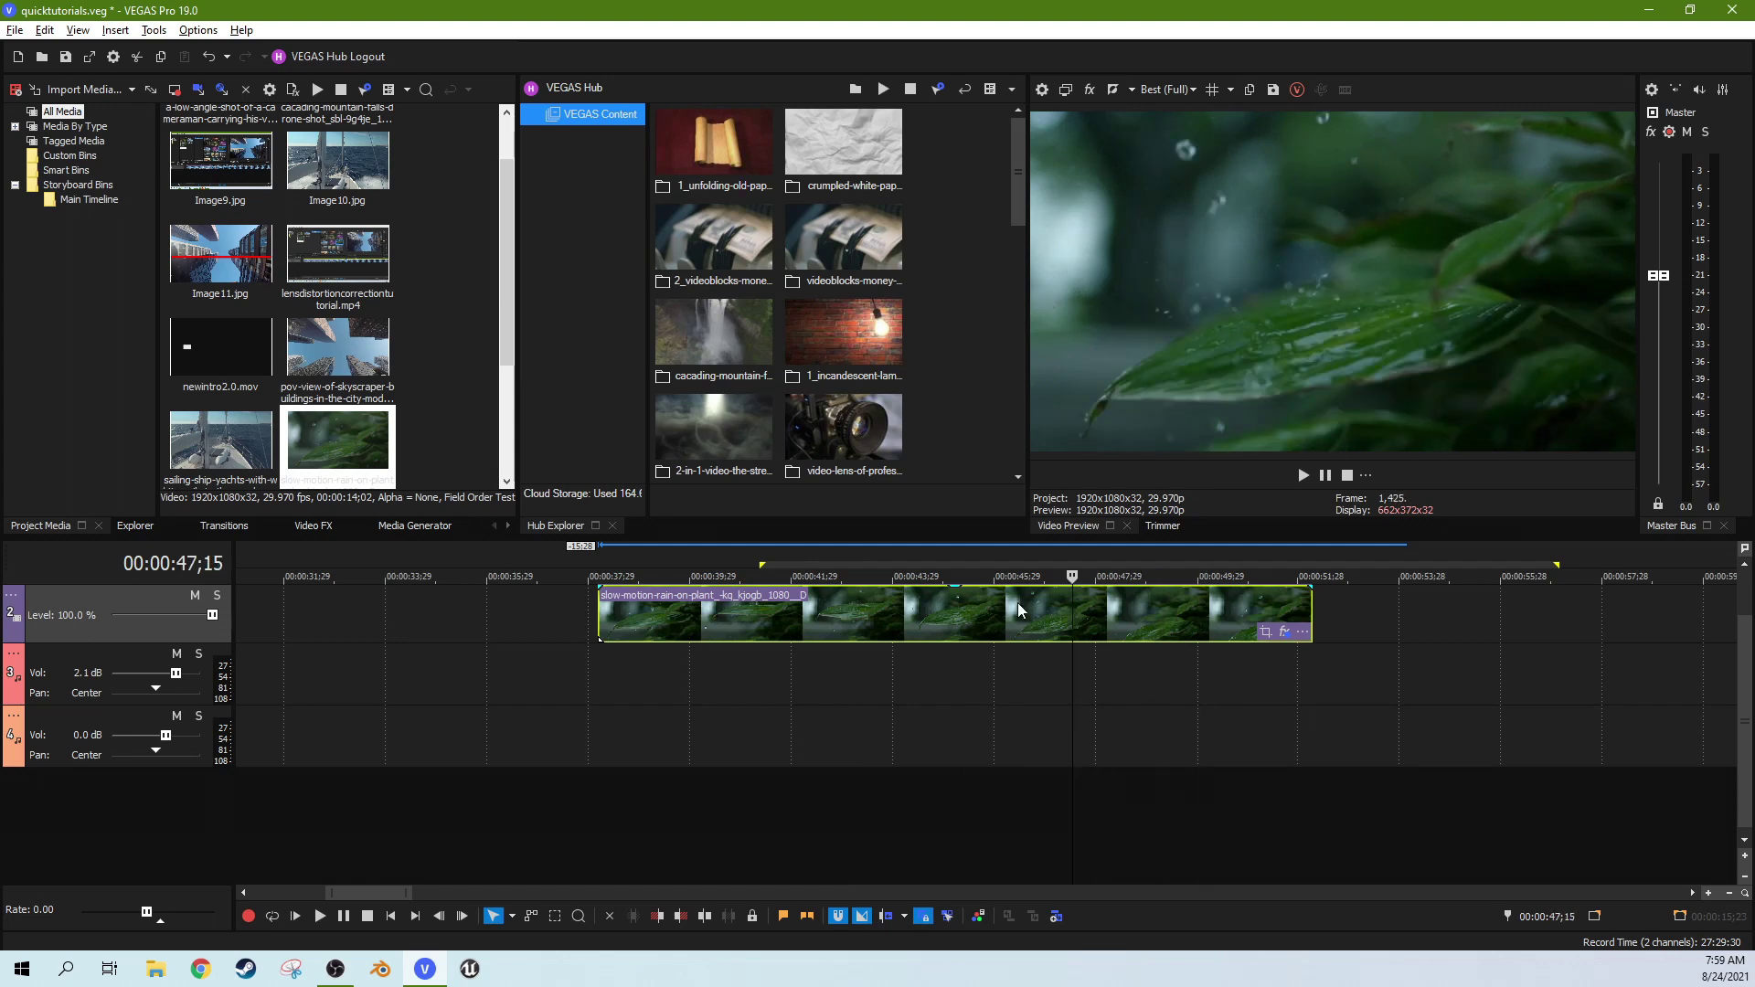
click(1016, 613)
click(959, 613)
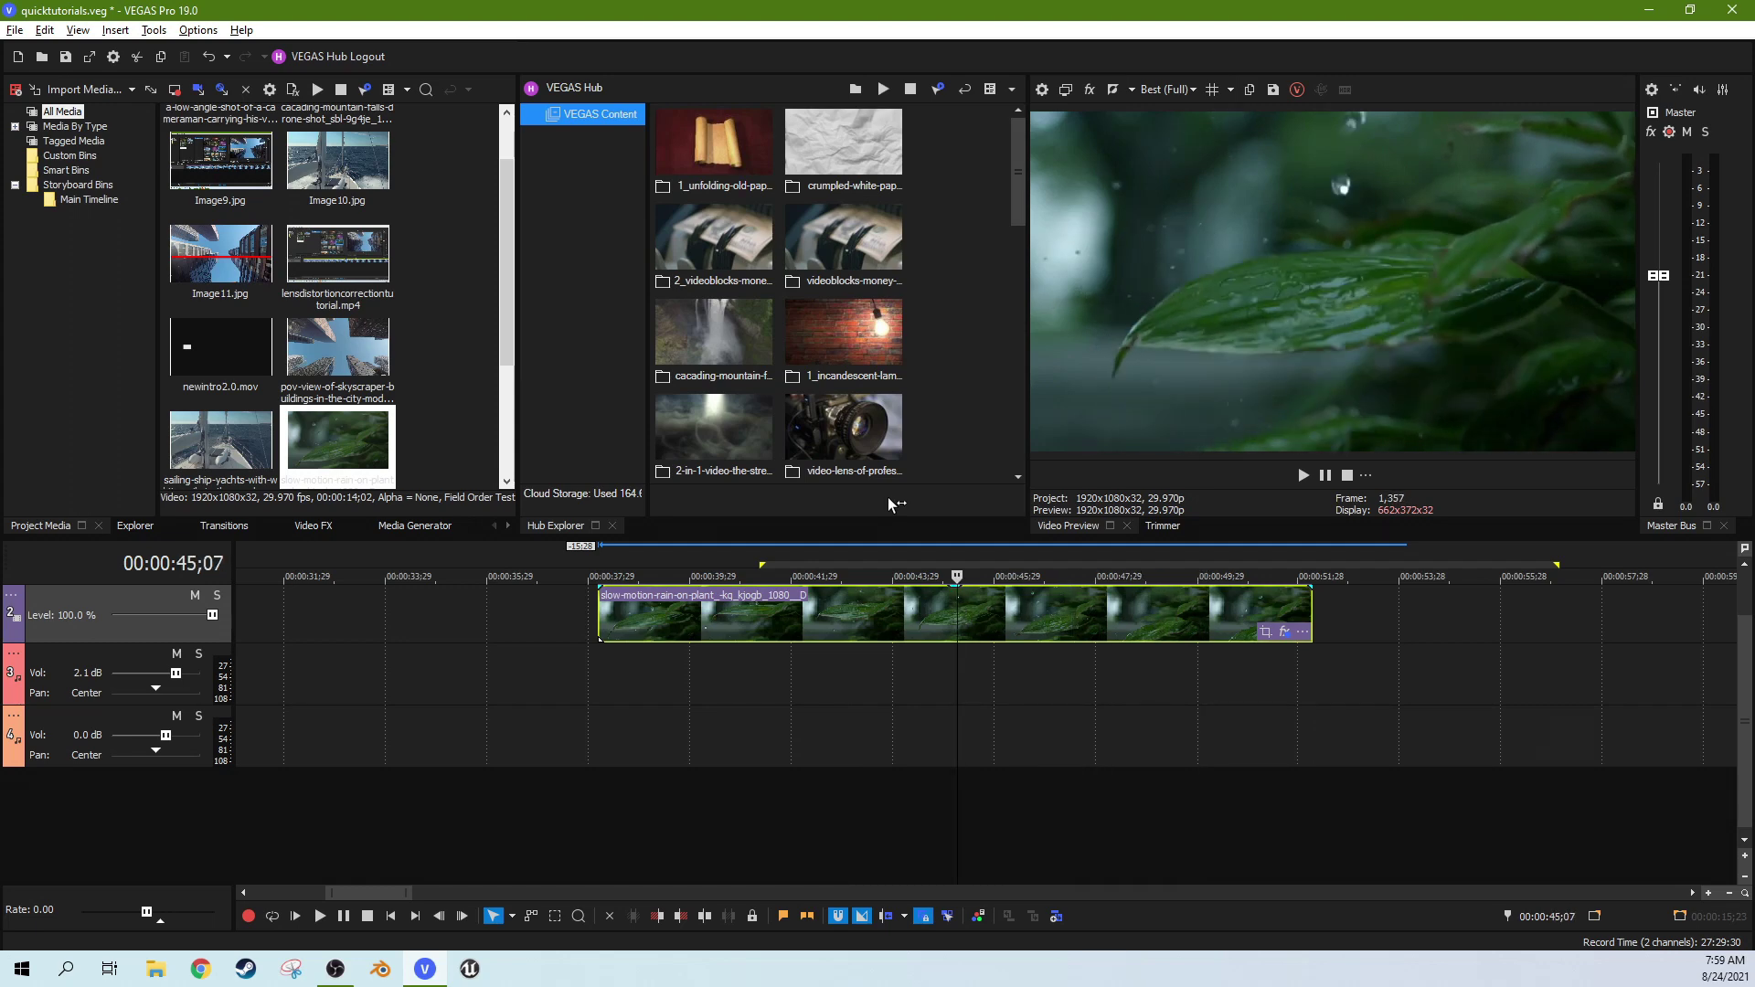
key(alt+d)
key(c)
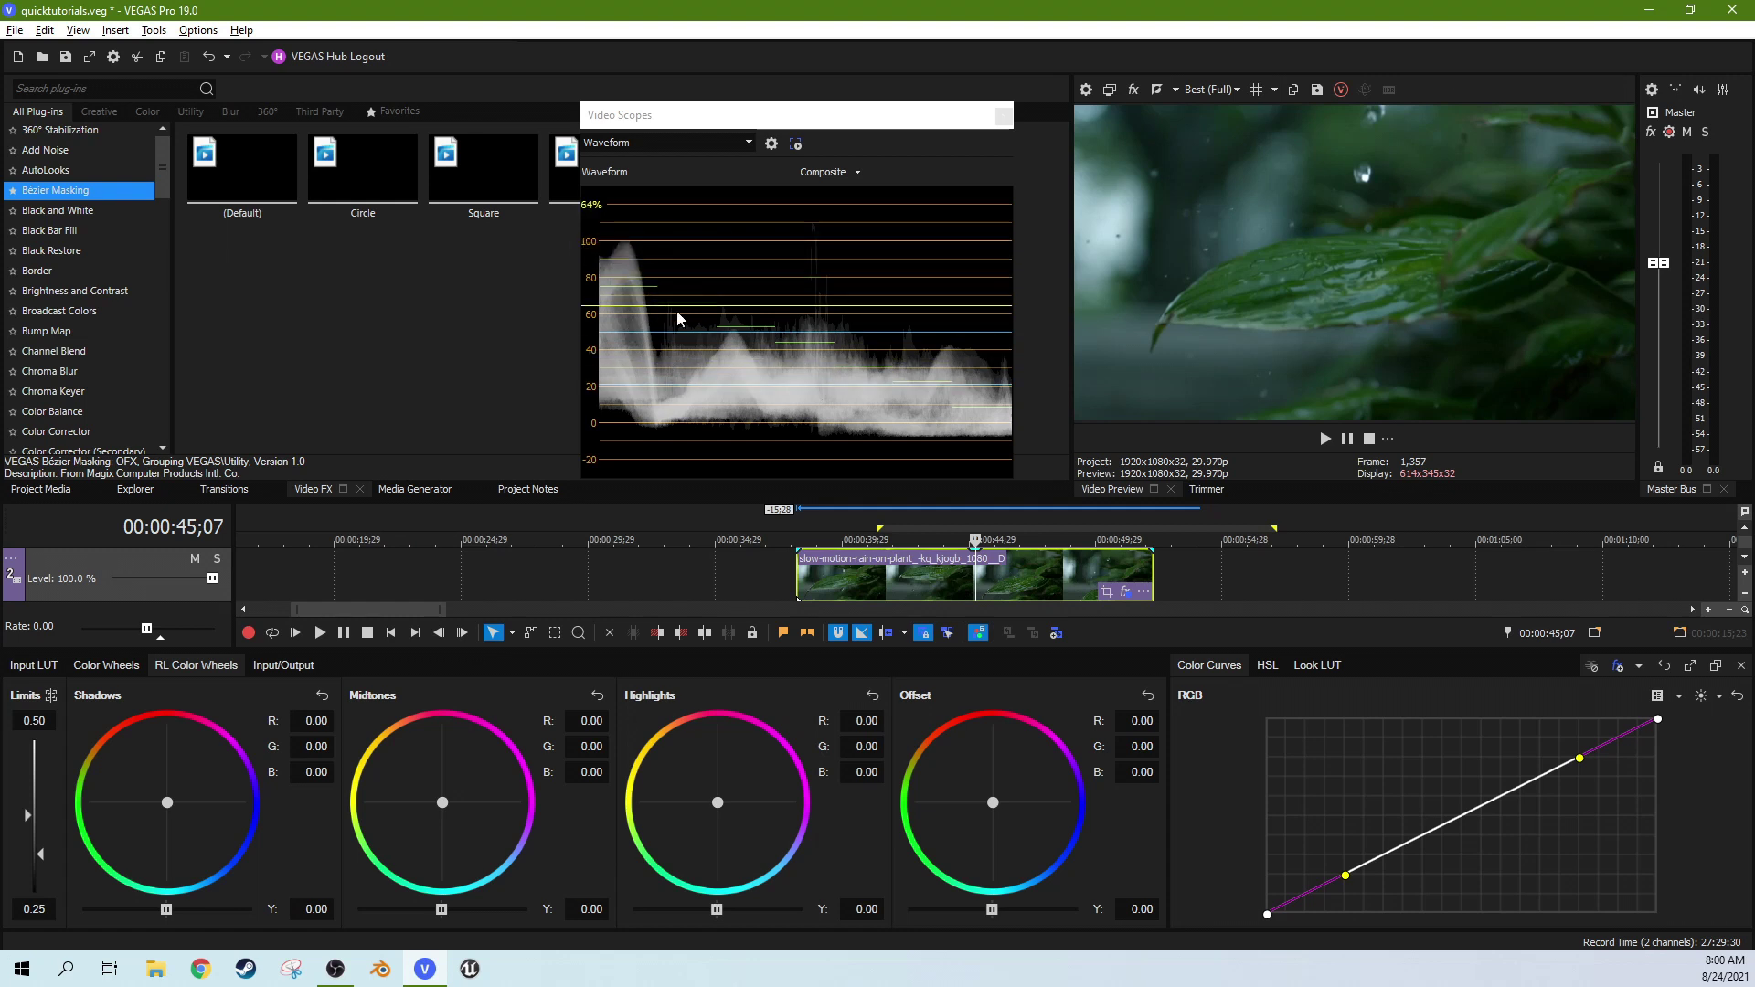
Toggle the waveform between Luminance and Composite, then show the Vectorscope/Waveform/Histogram scope layout
click(831, 172)
click(861, 199)
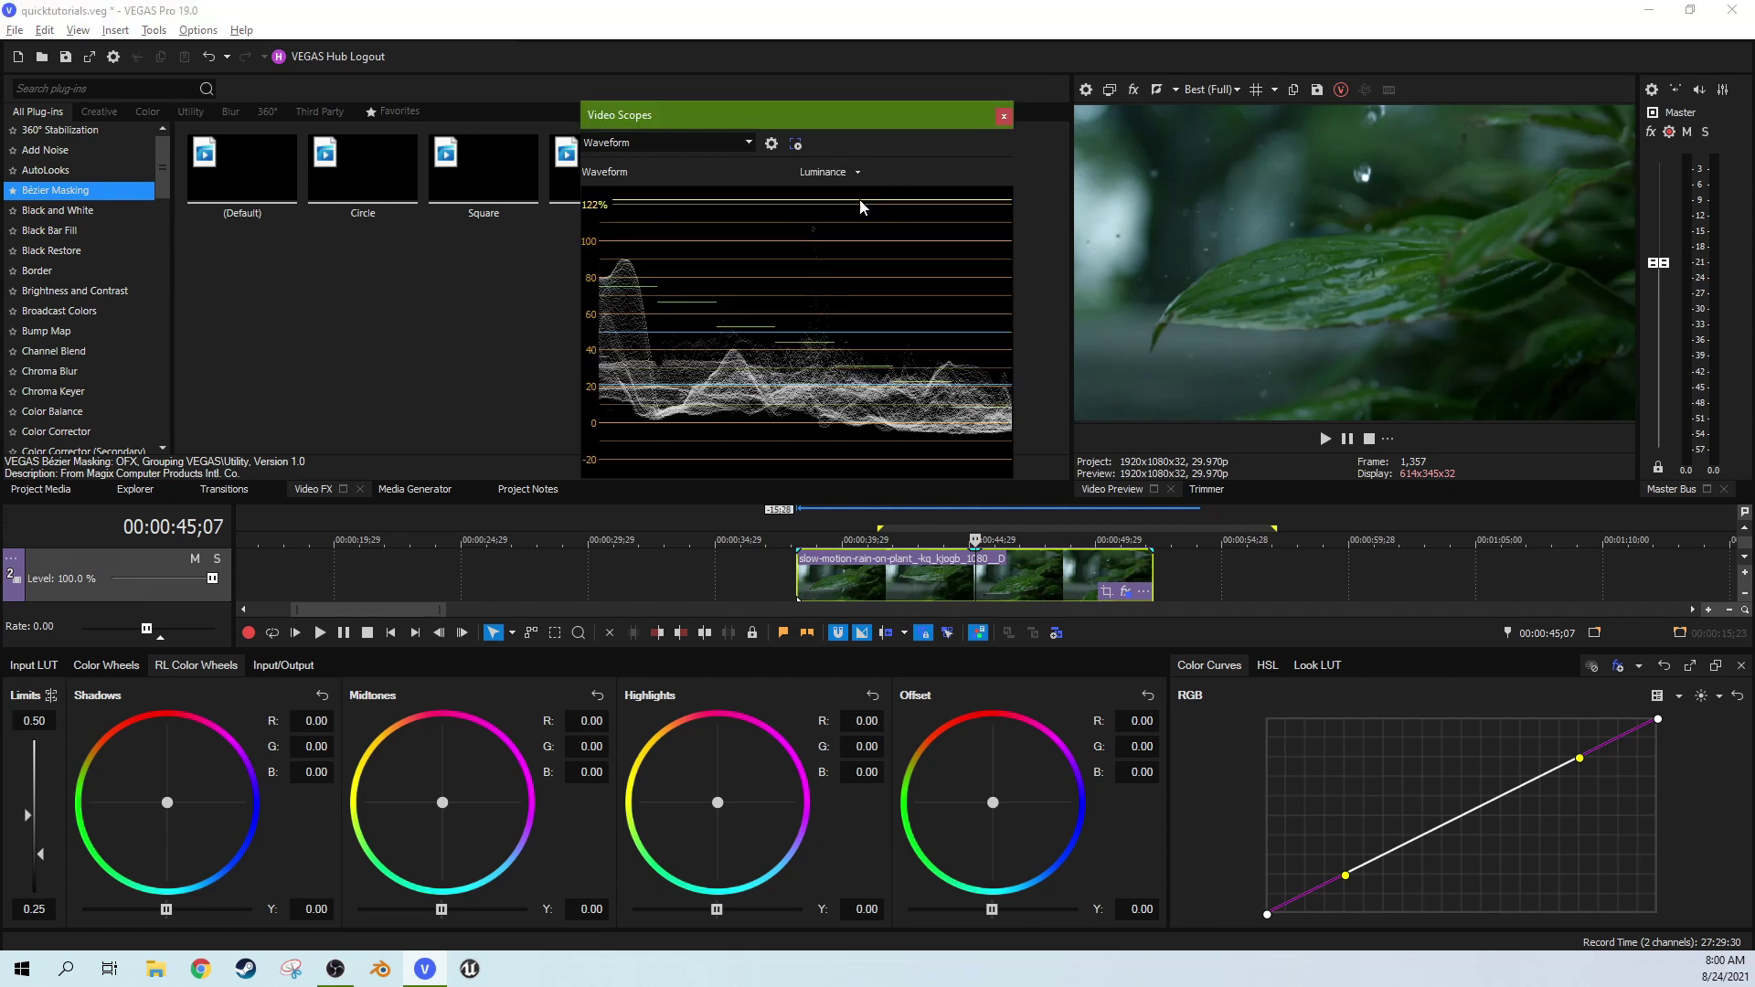
click(823, 173)
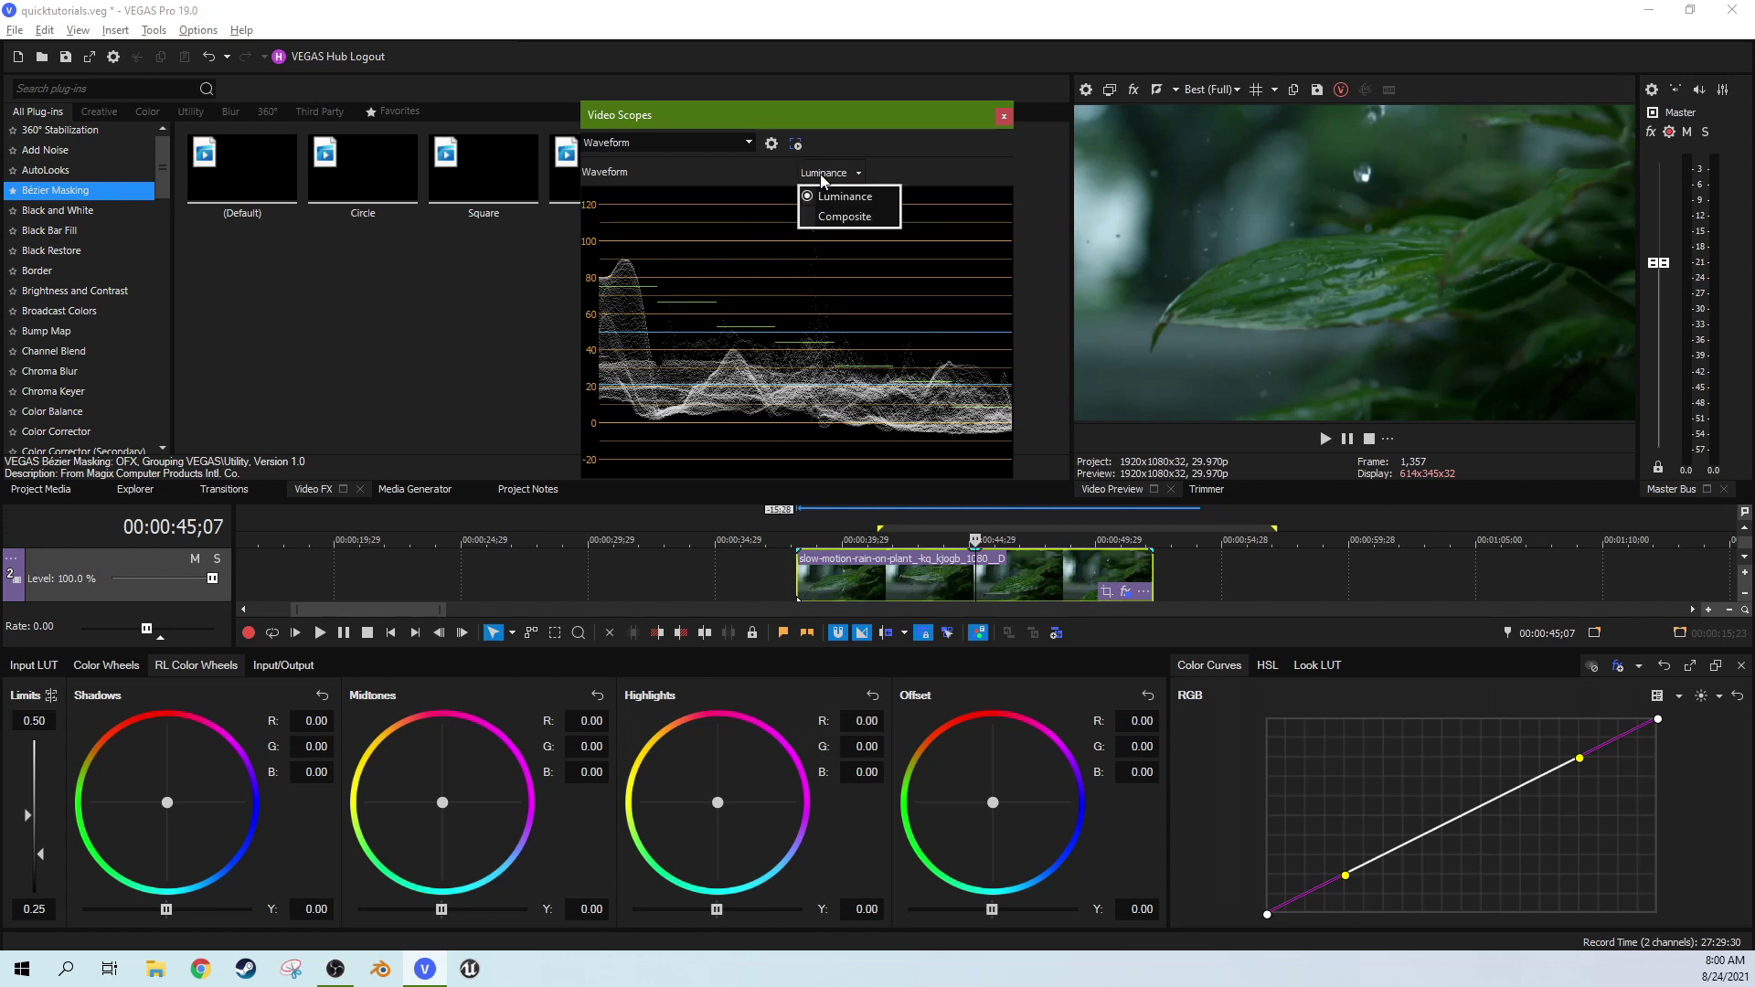
click(835, 221)
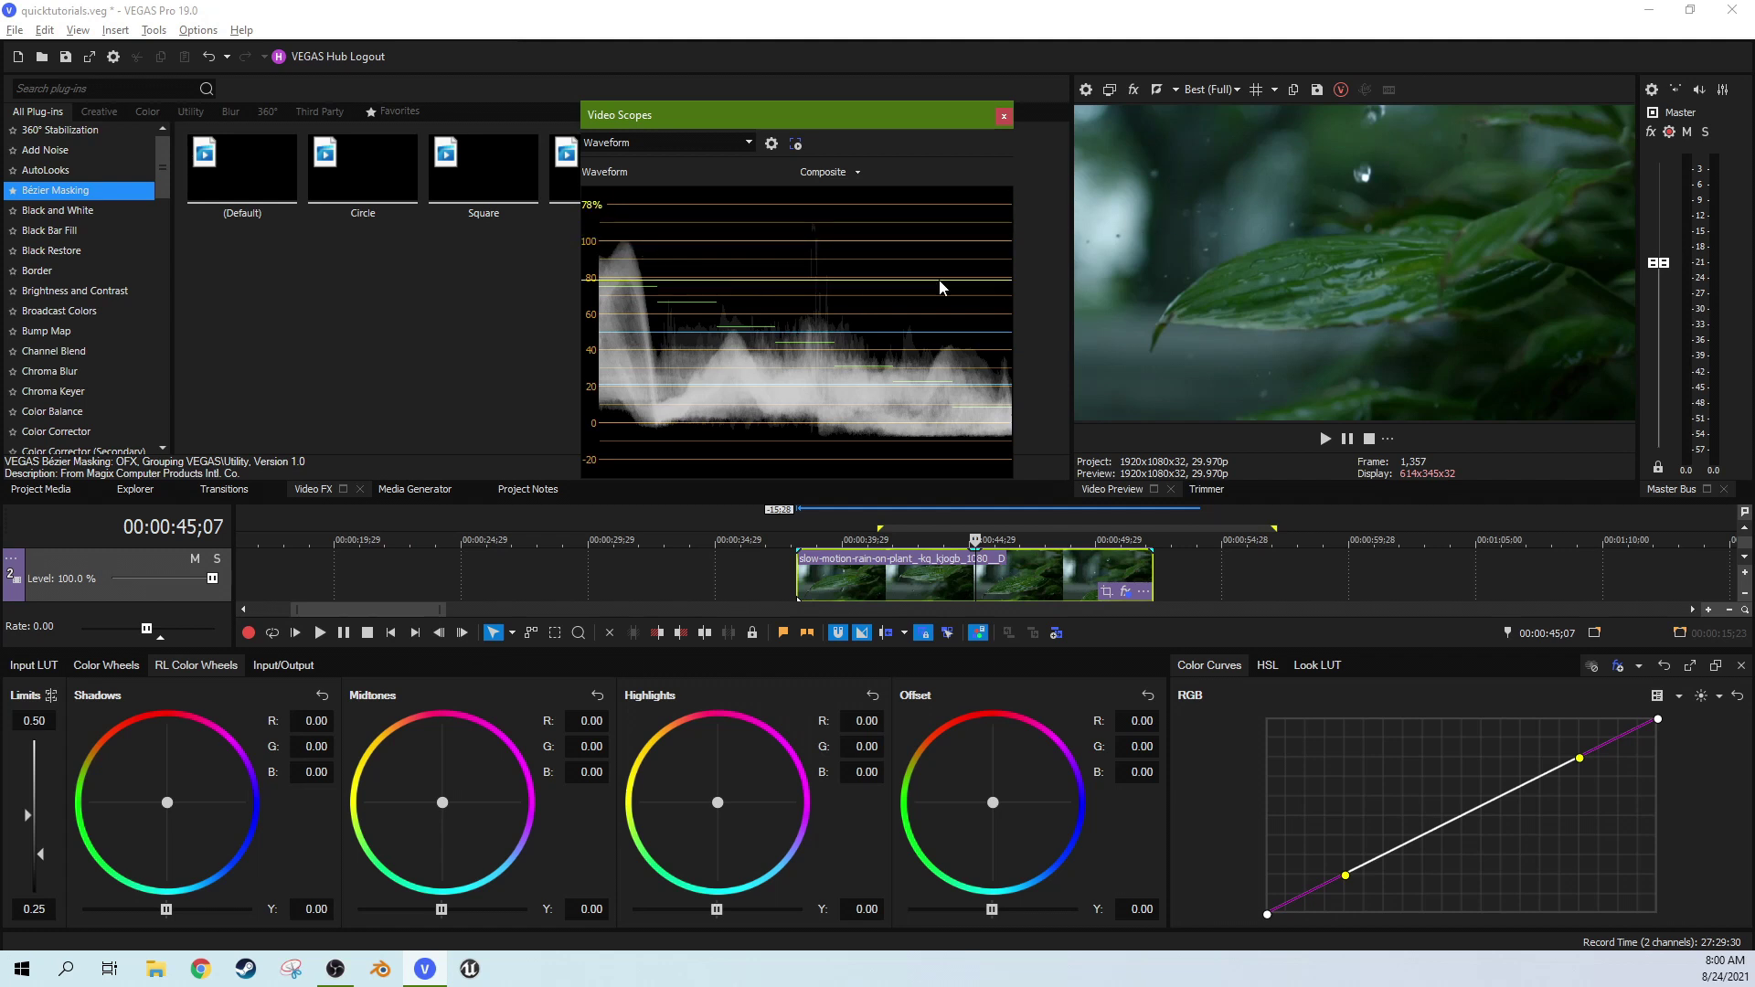
click(667, 143)
click(655, 220)
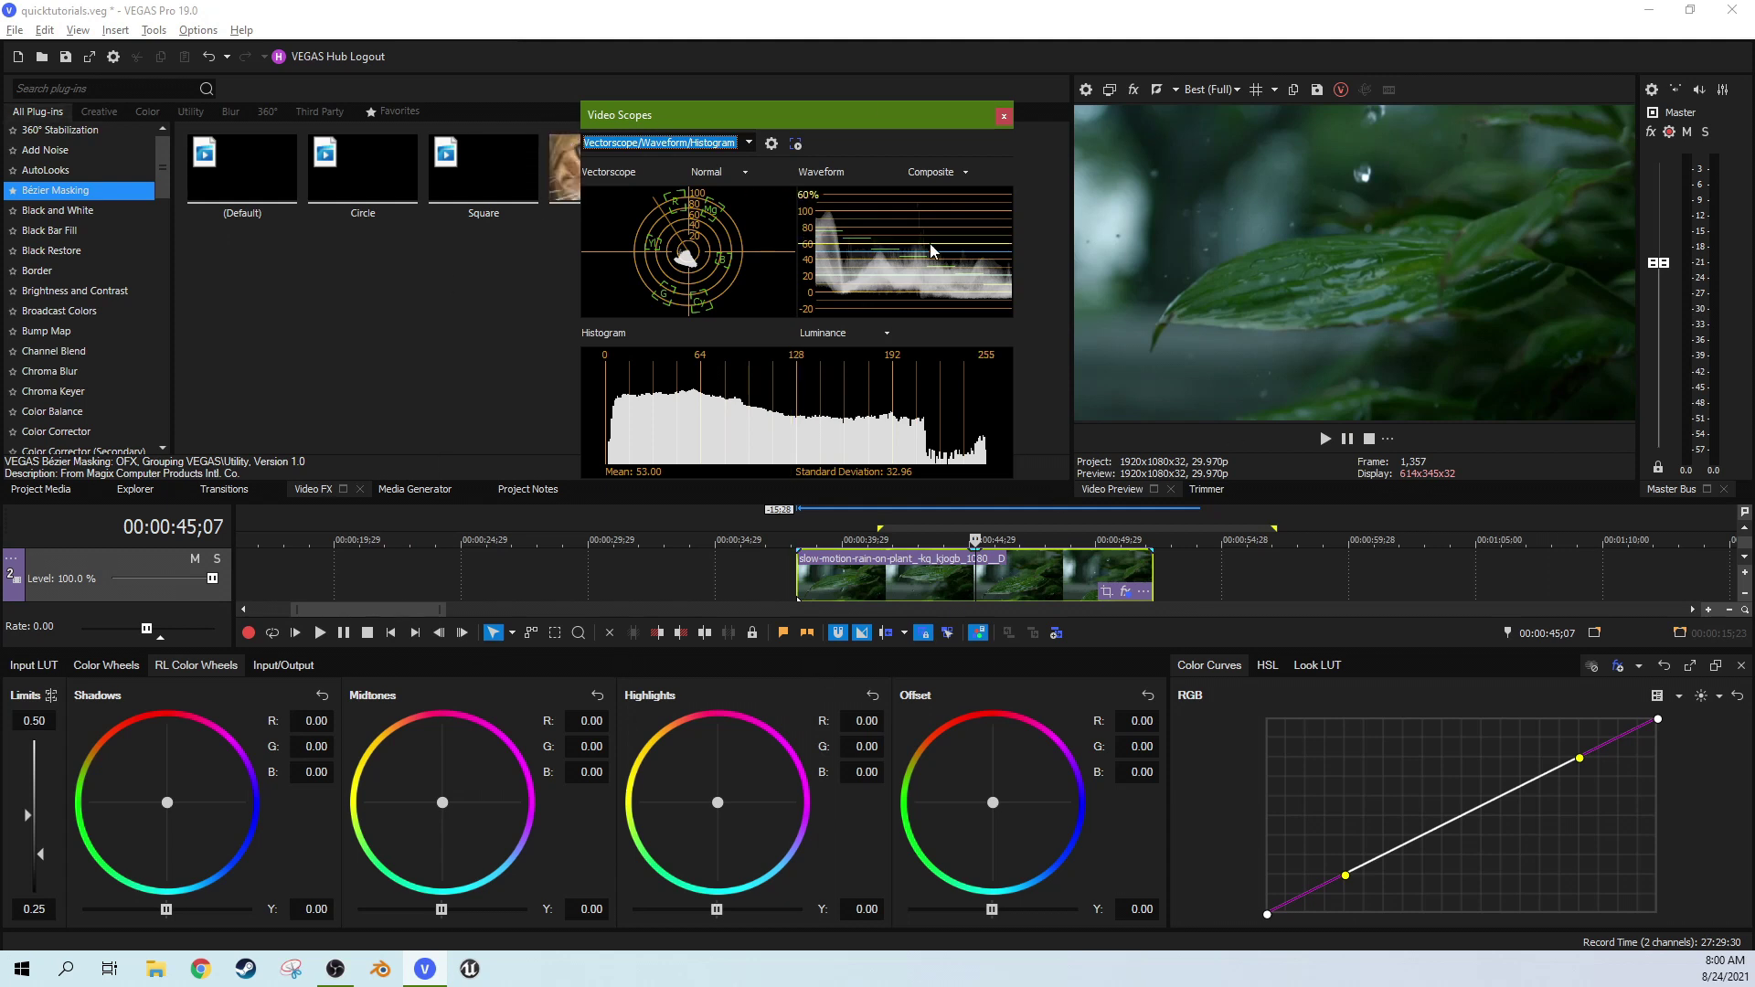
Set the scopes to a Combined RGB Parade and bring up the Lift, Gamma, Gain and Offset wheels
click(749, 142)
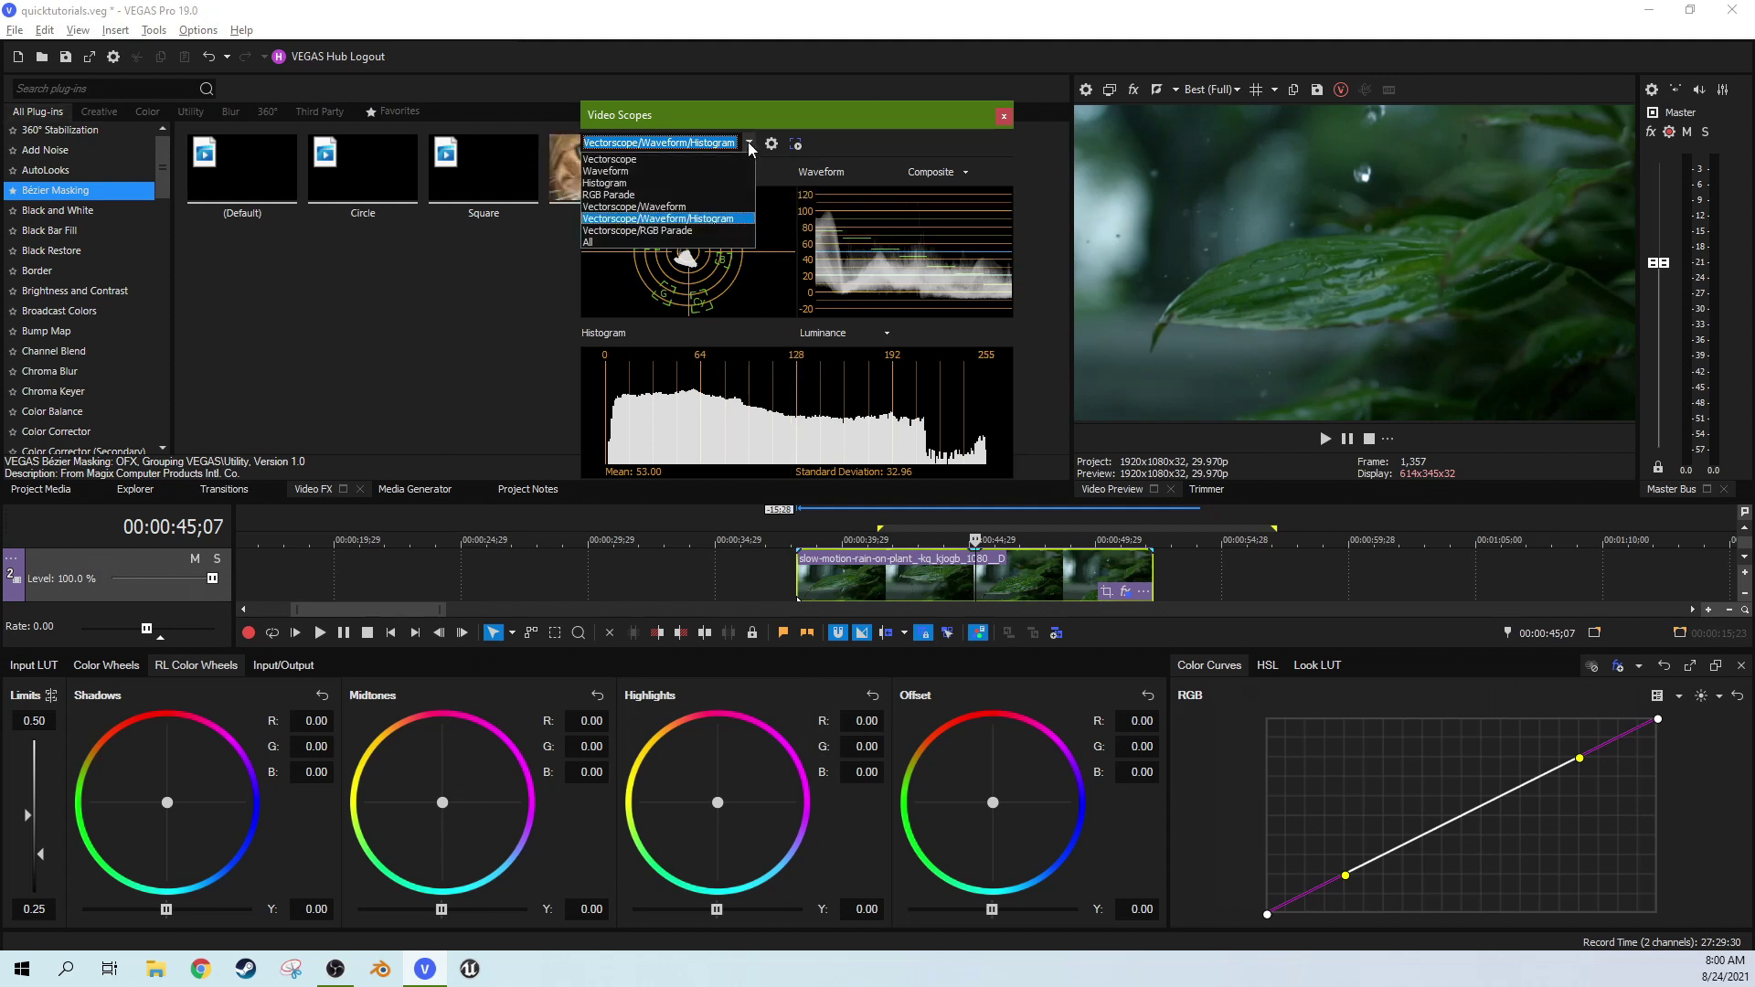
click(666, 196)
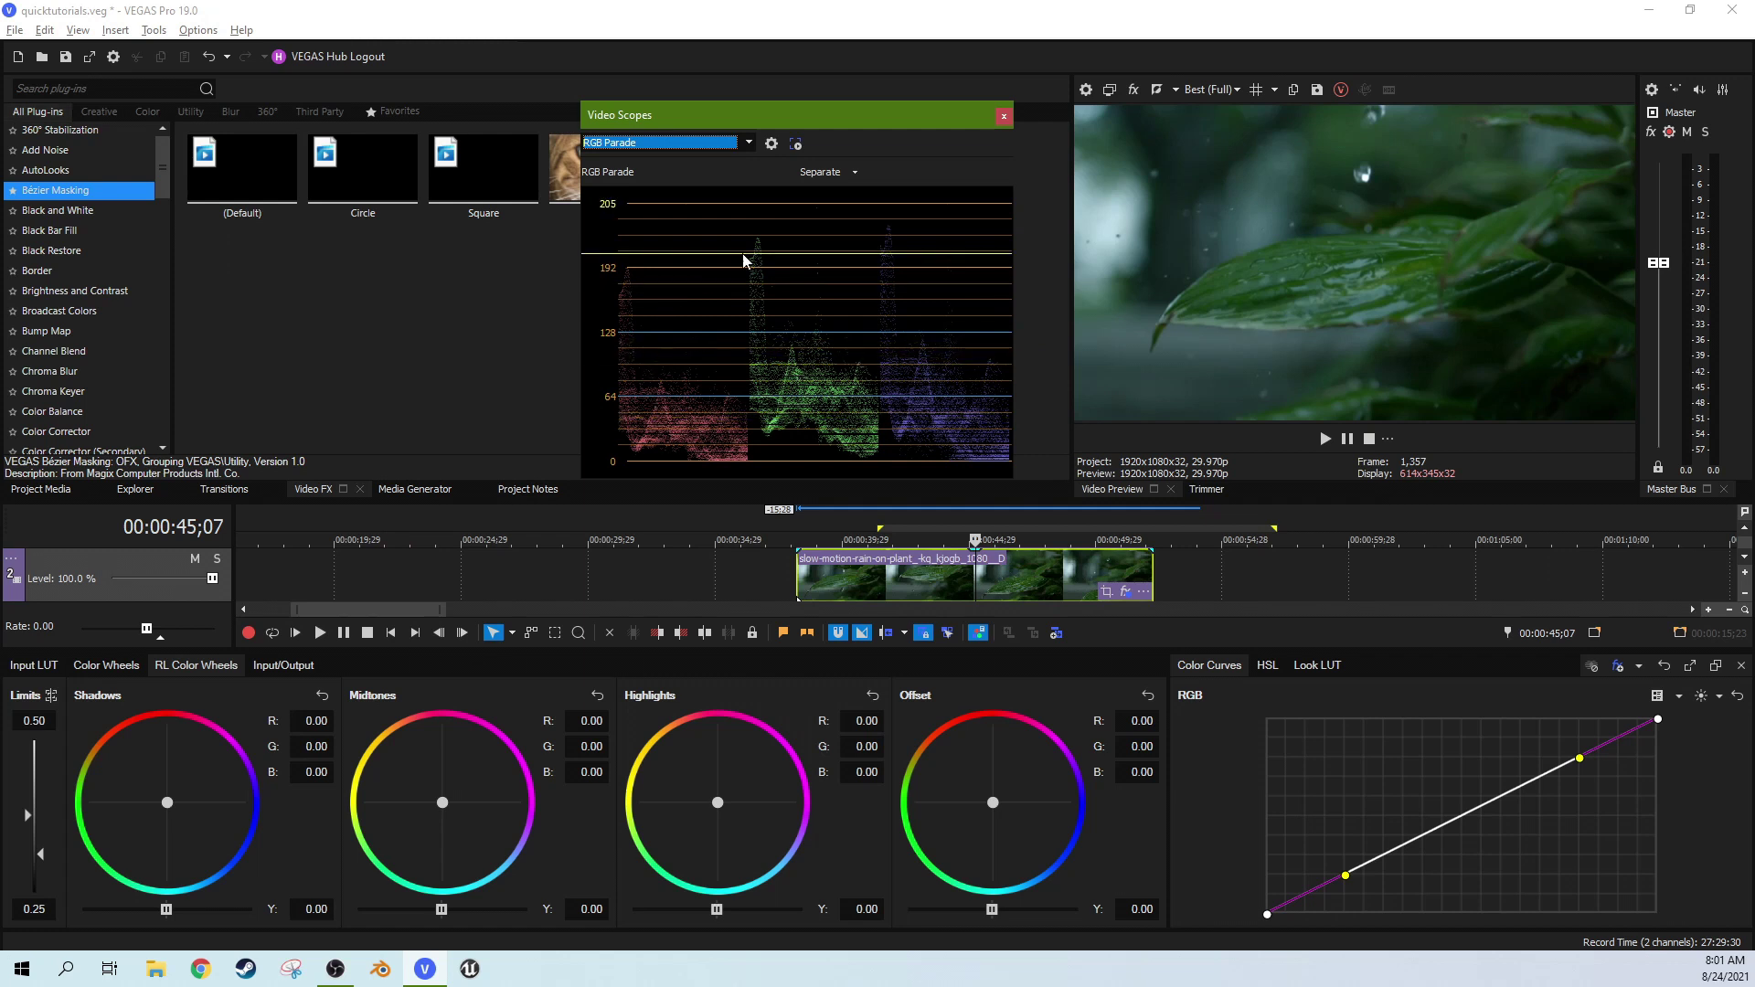
click(828, 172)
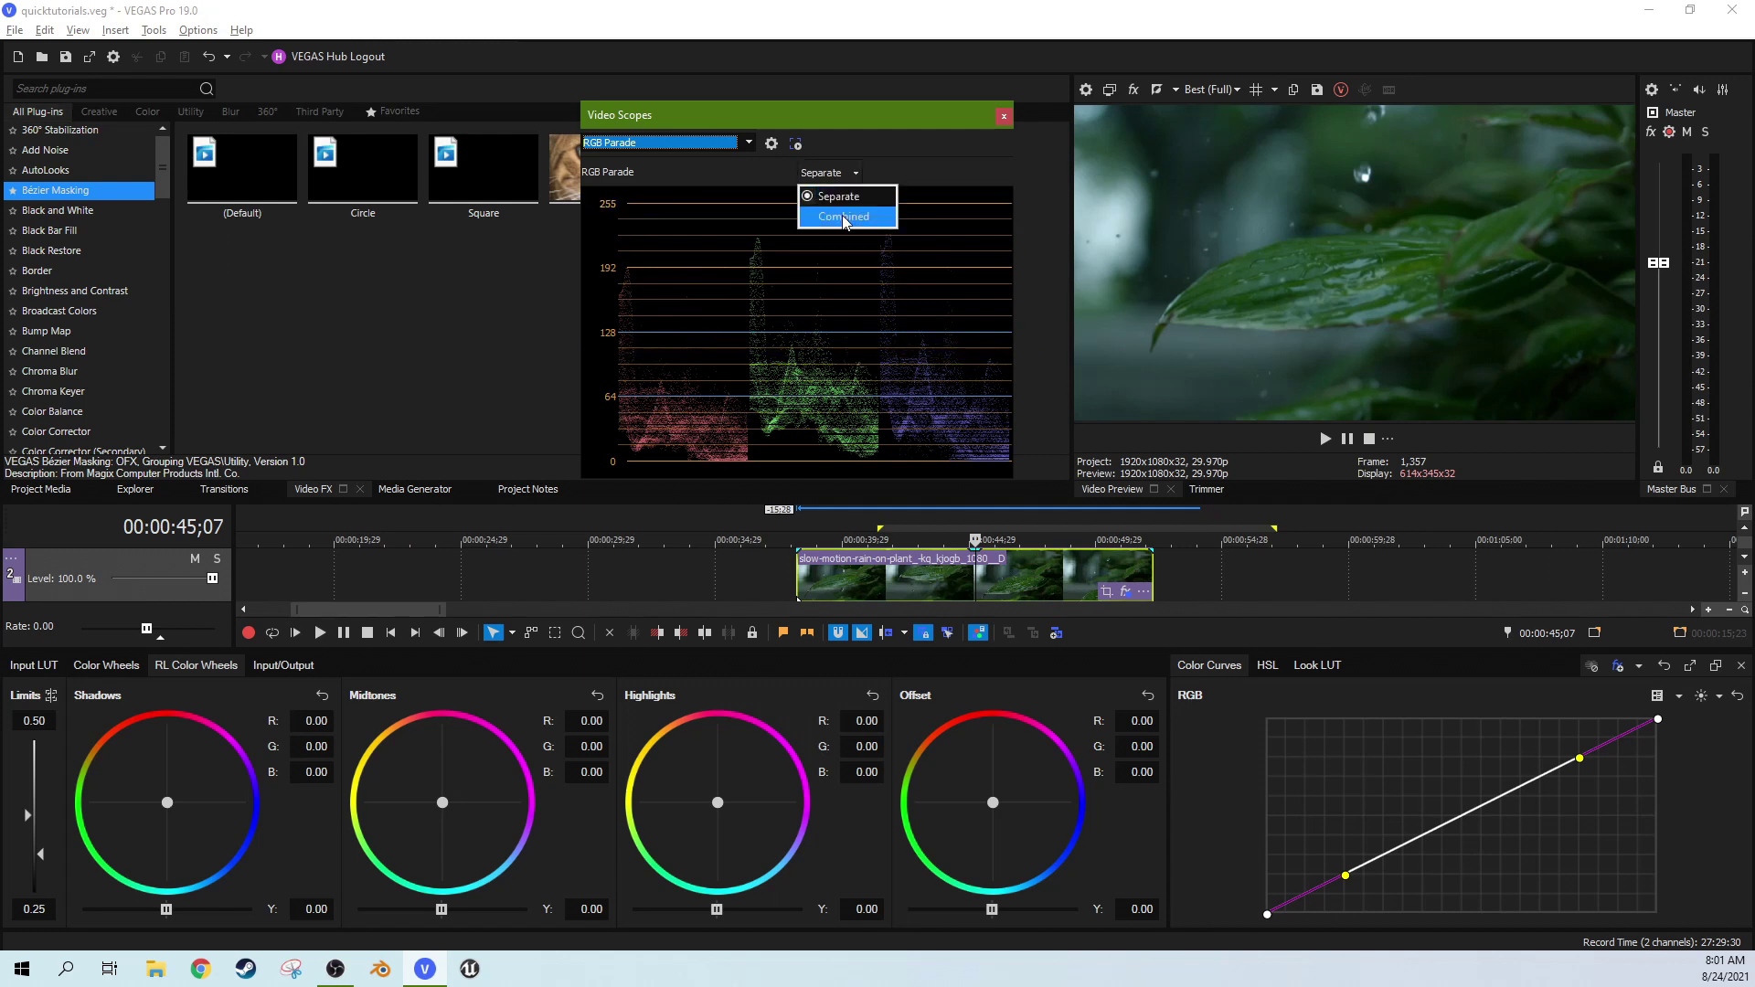
click(844, 218)
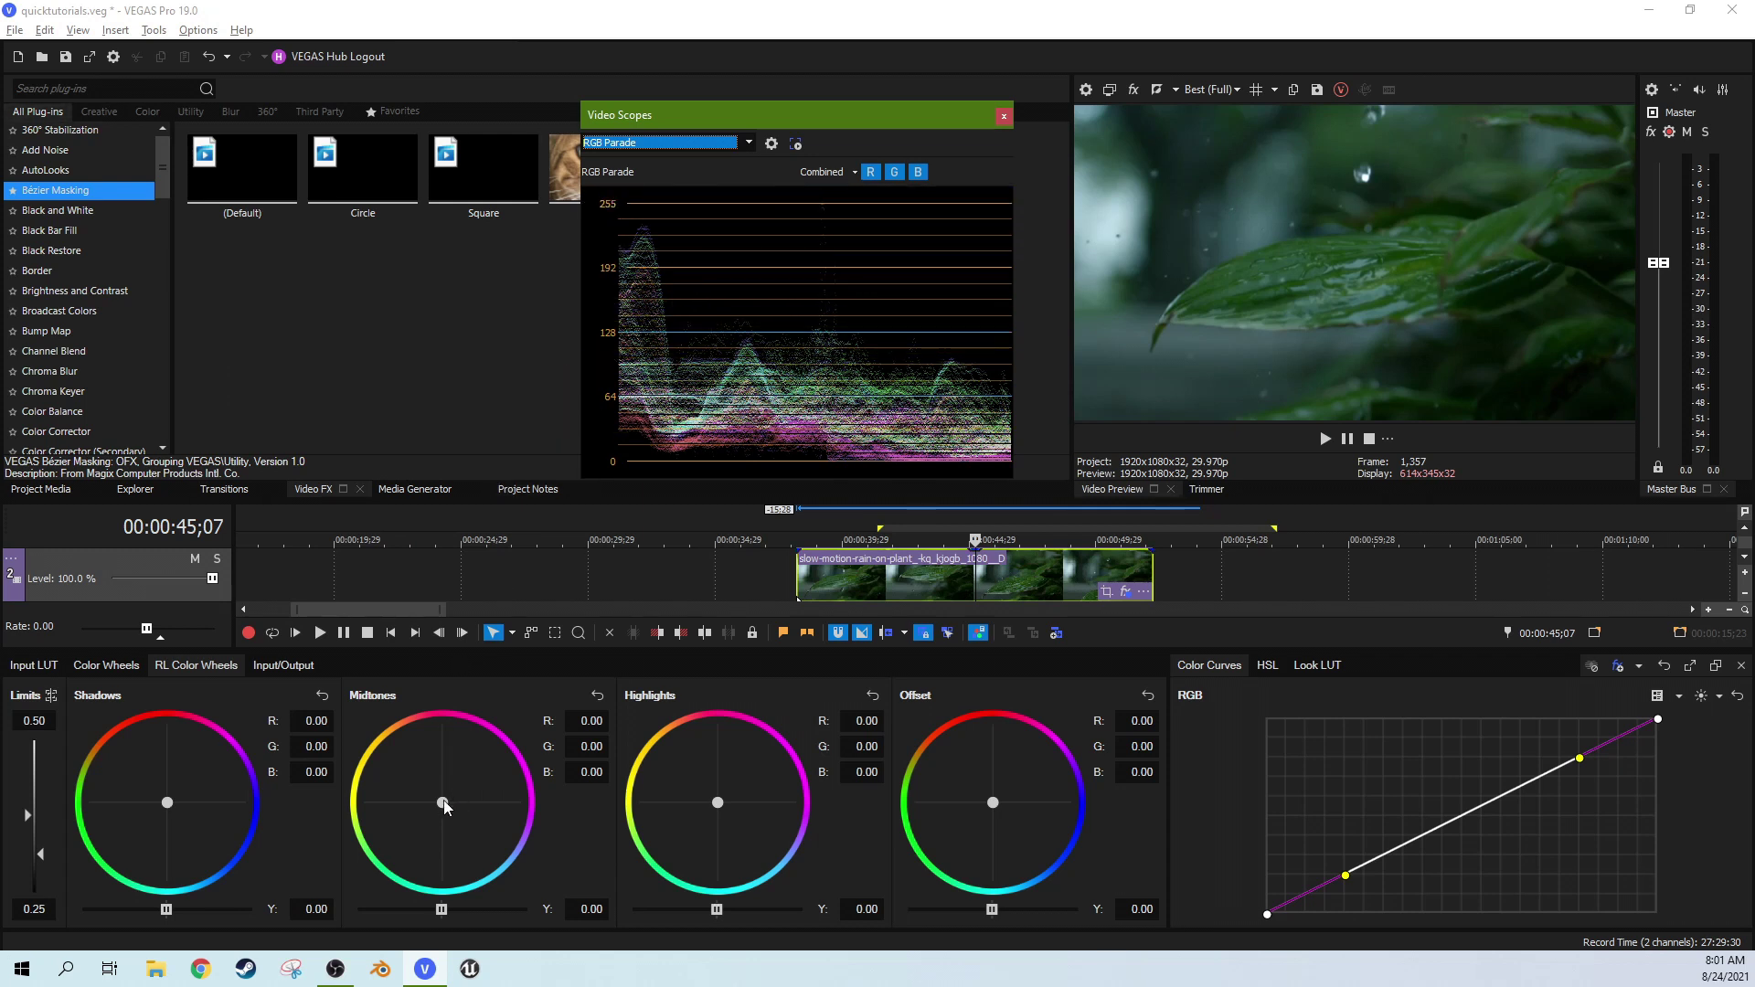
mouse_move(444, 804)
mouse_down()
mouse_move(489, 768)
mouse_move(403, 758)
mouse_move(438, 699)
mouse_move(535, 768)
mouse_move(455, 798)
mouse_up()
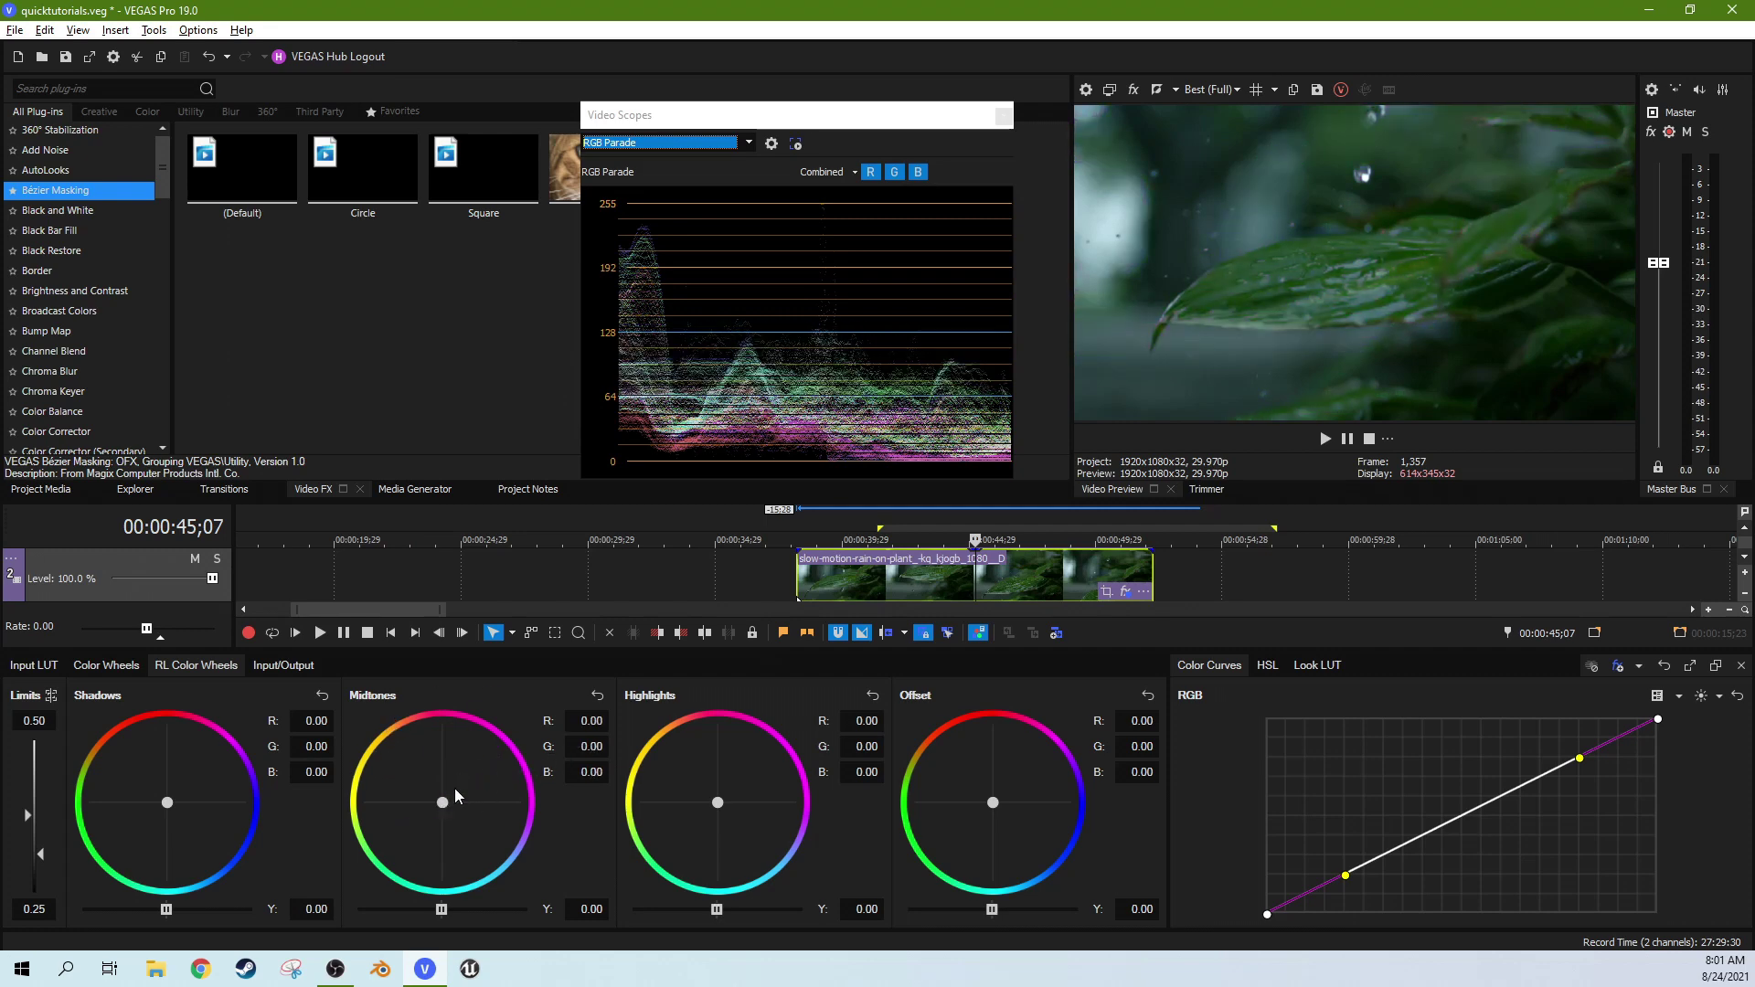
click(117, 662)
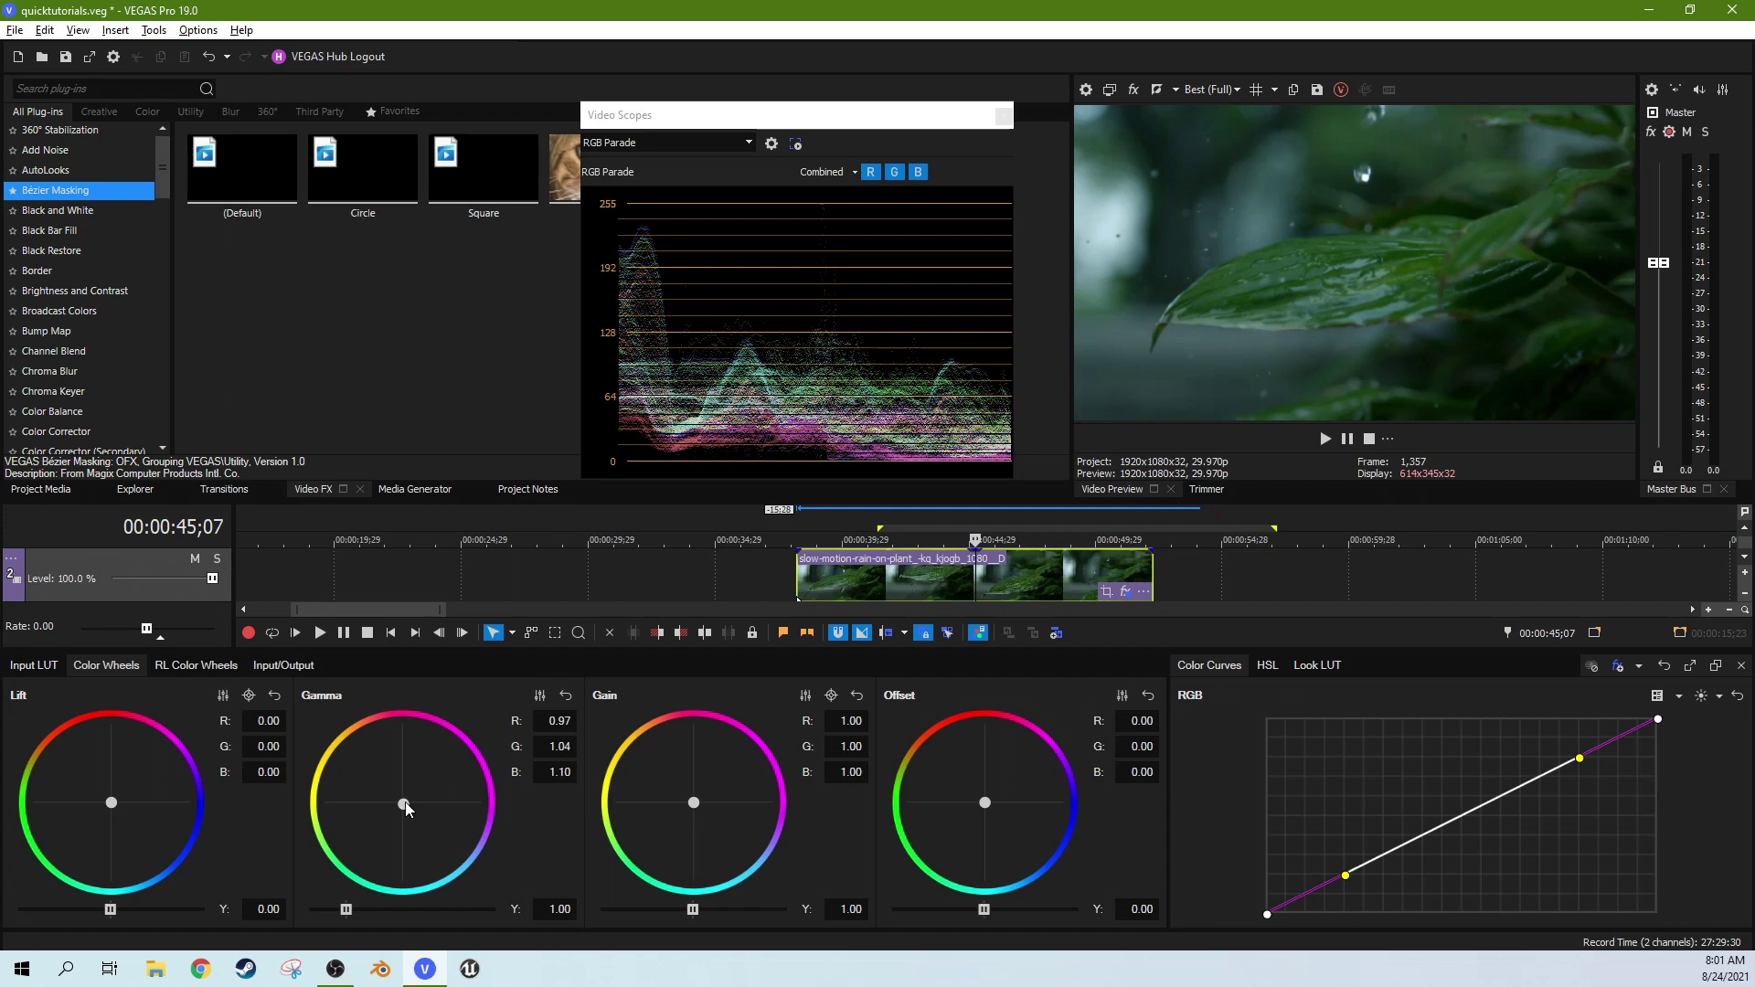
Test Lift pushes toward blue and green, resetting each, then swing Gamma toward yellow
drag(109, 803, 212, 858)
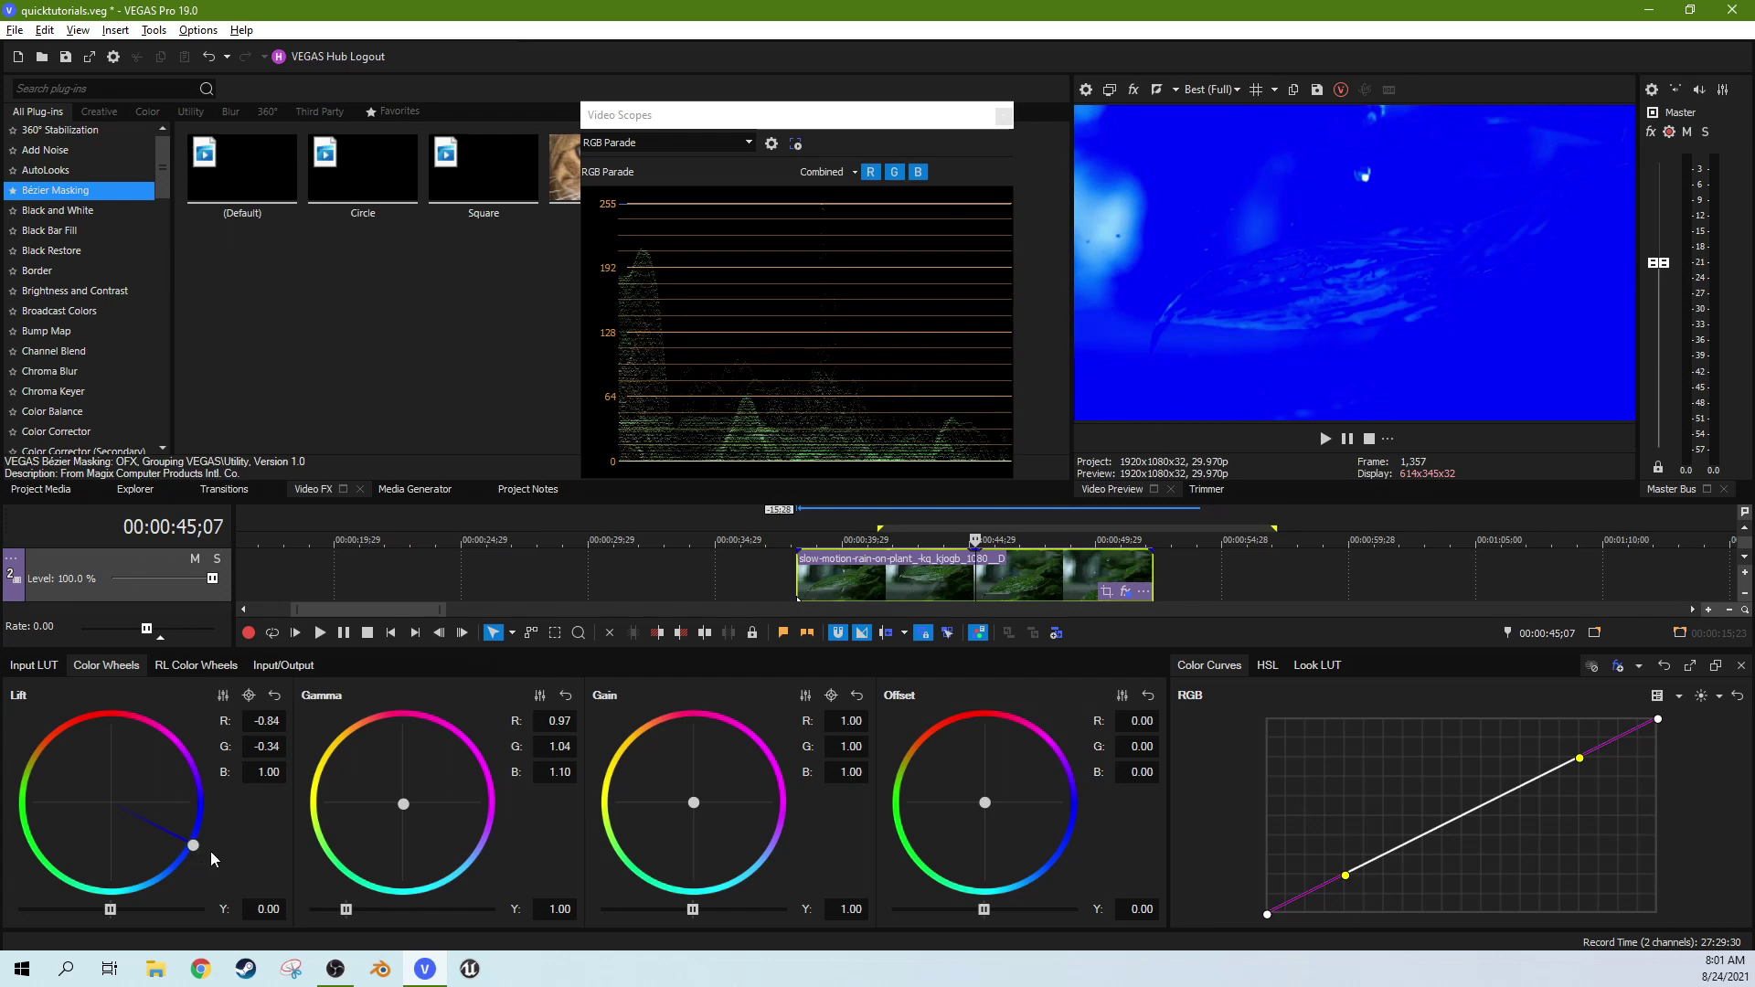
double_click(193, 845)
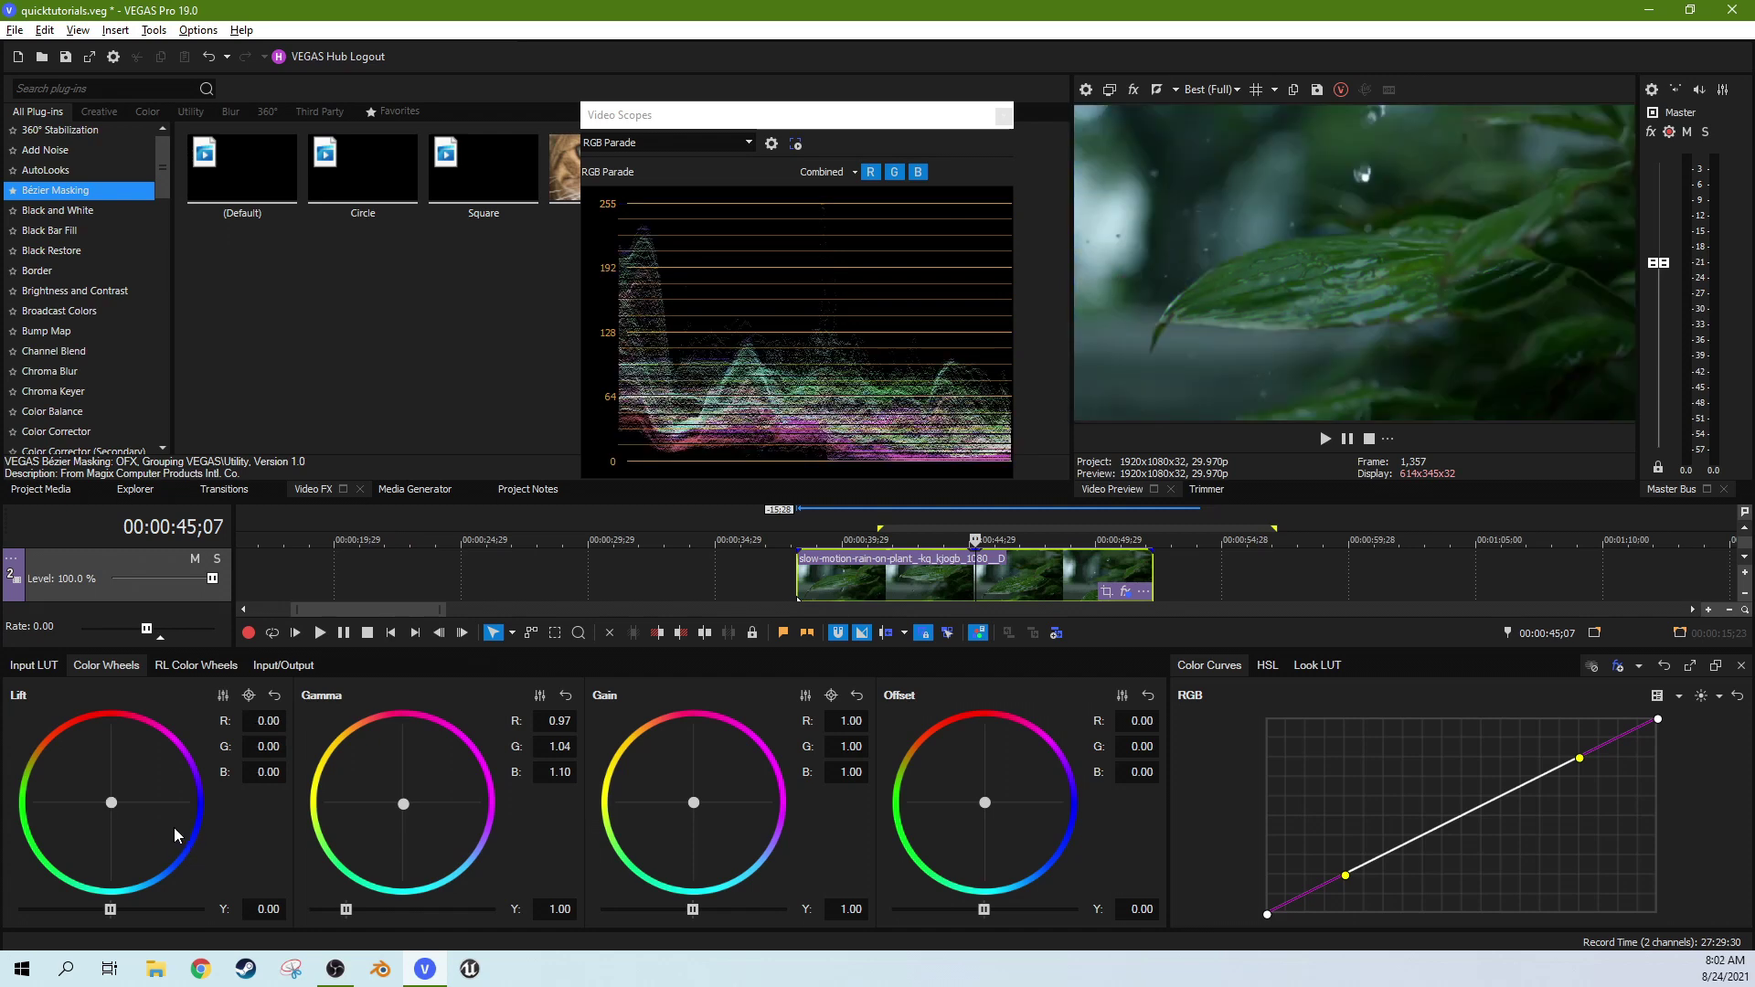
drag(111, 803, 263, 871)
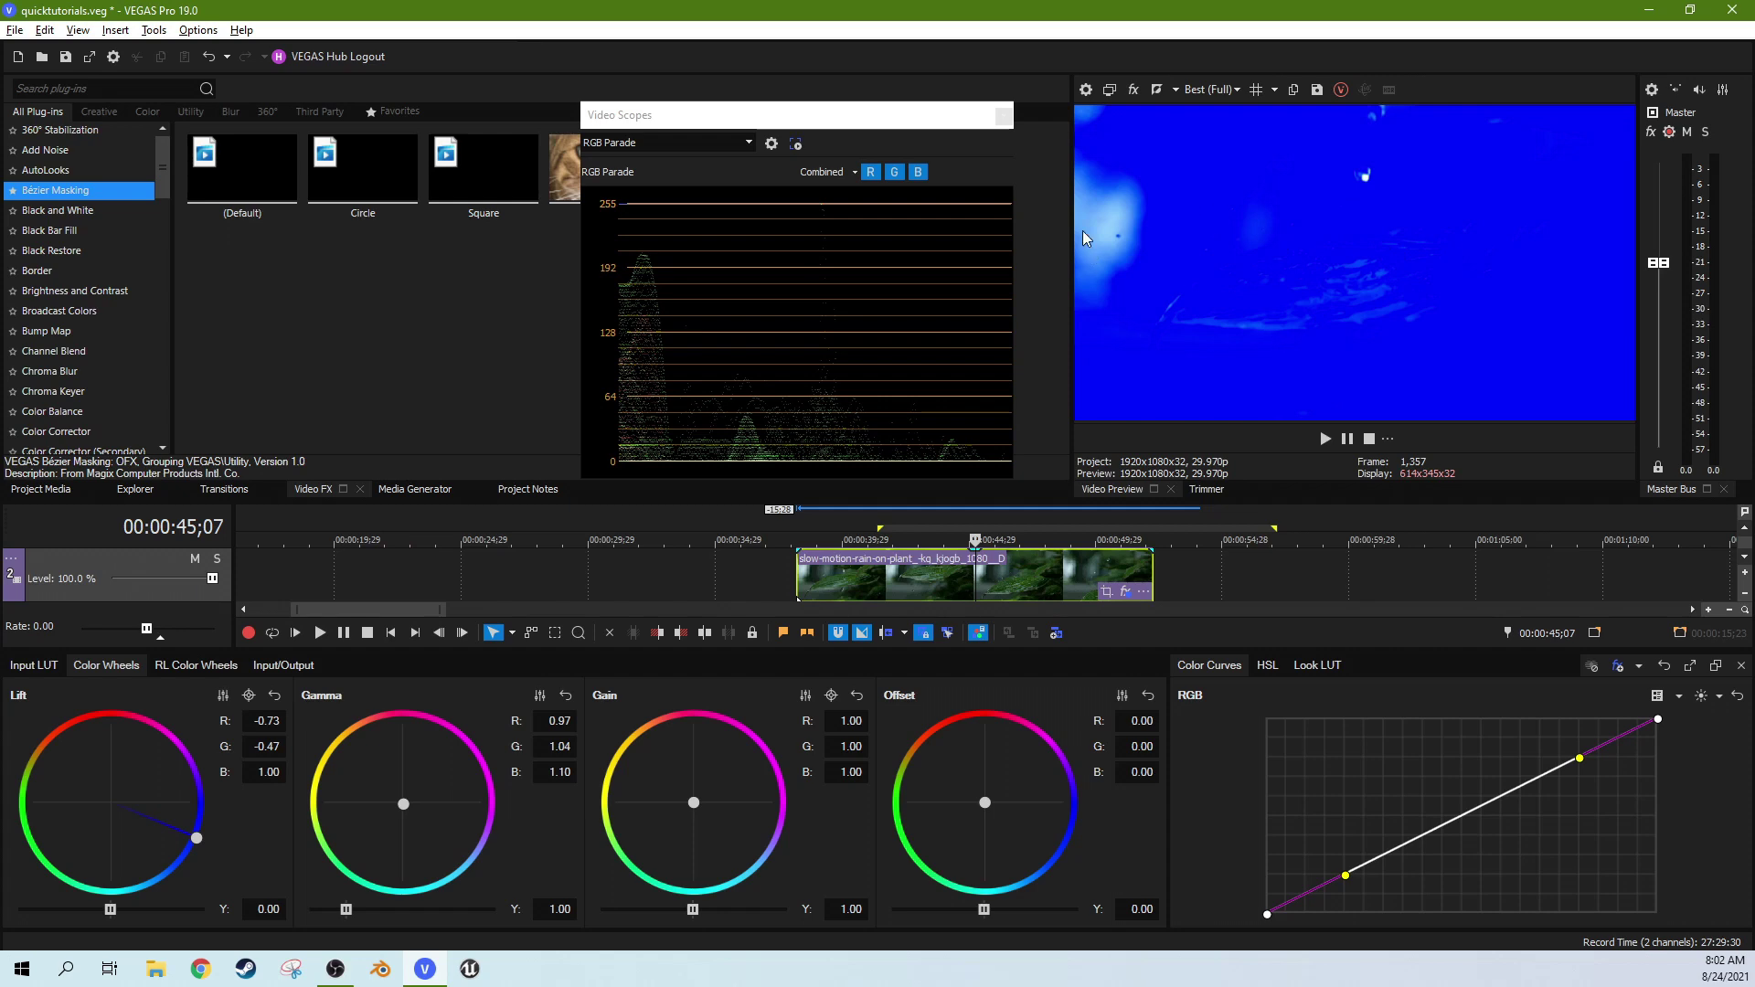
double_click(192, 841)
mouse_move(111, 803)
mouse_down()
mouse_move(106, 818)
mouse_move(110, 800)
mouse_move(192, 850)
mouse_move(159, 838)
mouse_move(175, 839)
mouse_move(176, 786)
mouse_move(151, 745)
mouse_move(99, 722)
mouse_move(71, 778)
mouse_move(77, 733)
mouse_move(110, 803)
mouse_move(96, 739)
mouse_move(110, 806)
mouse_move(56, 851)
mouse_move(140, 781)
mouse_move(165, 826)
mouse_move(128, 855)
mouse_move(43, 787)
mouse_move(101, 721)
mouse_move(133, 791)
mouse_up()
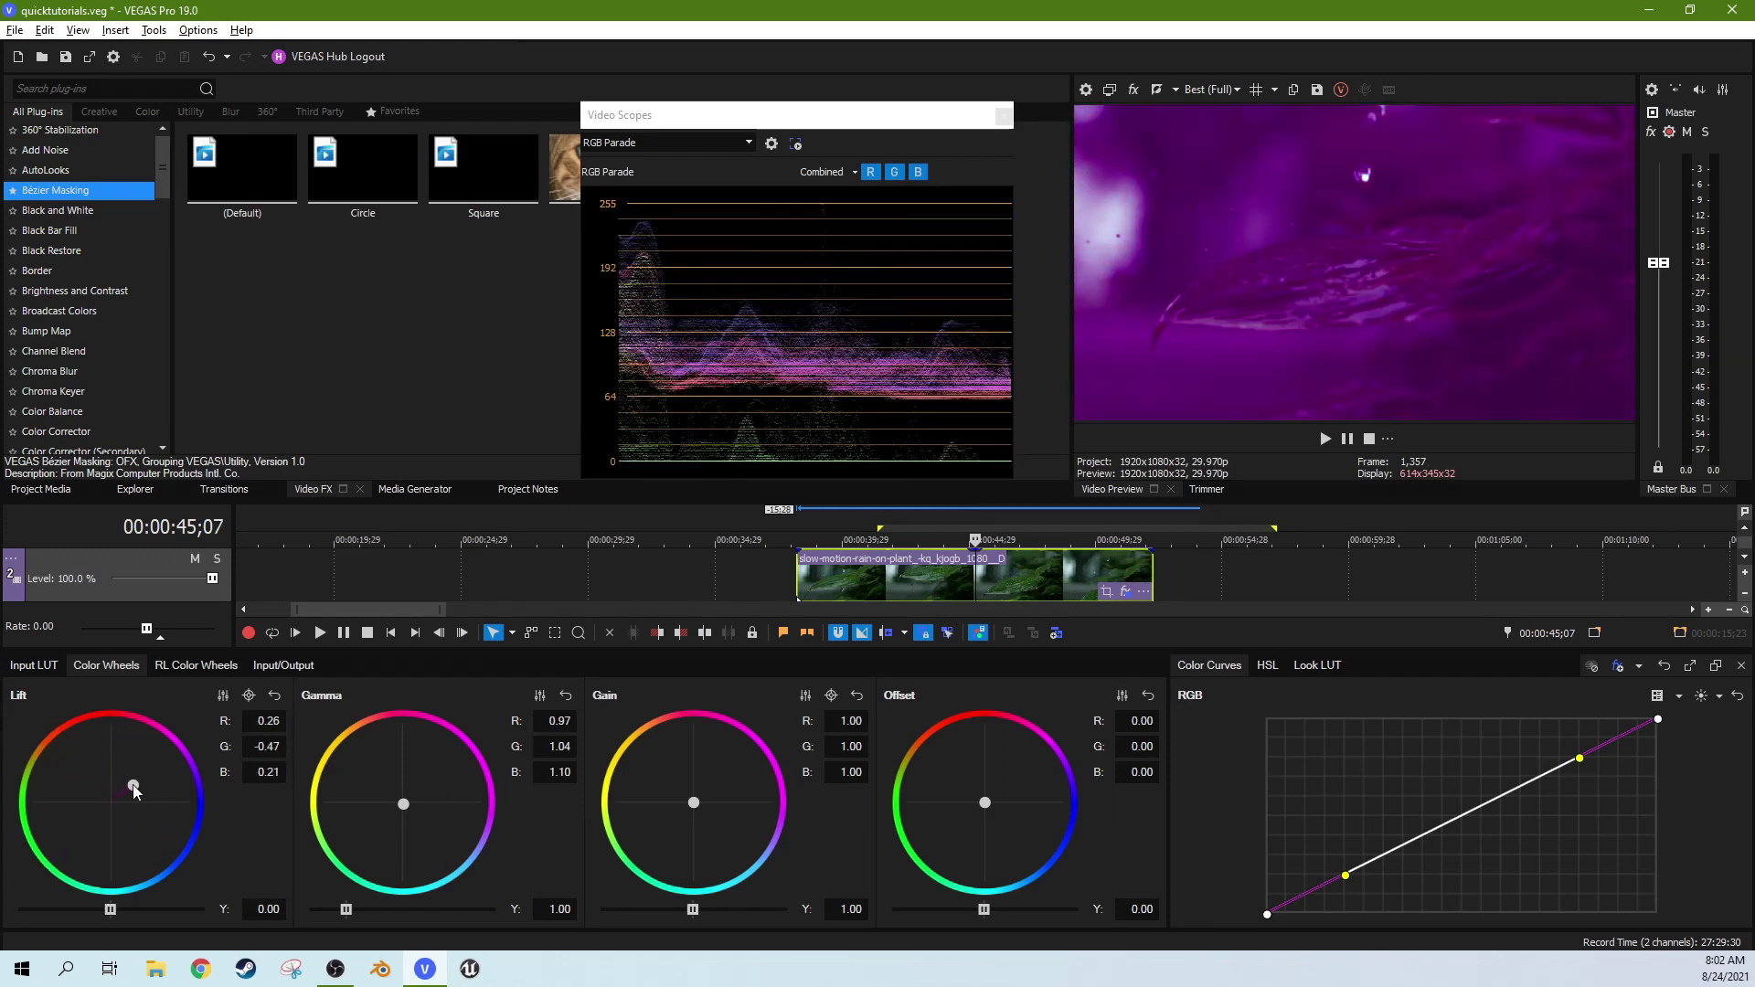
double_click(129, 792)
mouse_move(403, 807)
mouse_down()
mouse_move(324, 777)
mouse_move(375, 718)
mouse_move(466, 782)
mouse_move(418, 863)
mouse_move(325, 772)
mouse_move(382, 722)
mouse_move(407, 788)
mouse_up()
Reset Gamma, test green Lift and red-orange Gamma pushes with resets, then push Gain to R 2.00, G 0.00, B 1.13
double_click(407, 788)
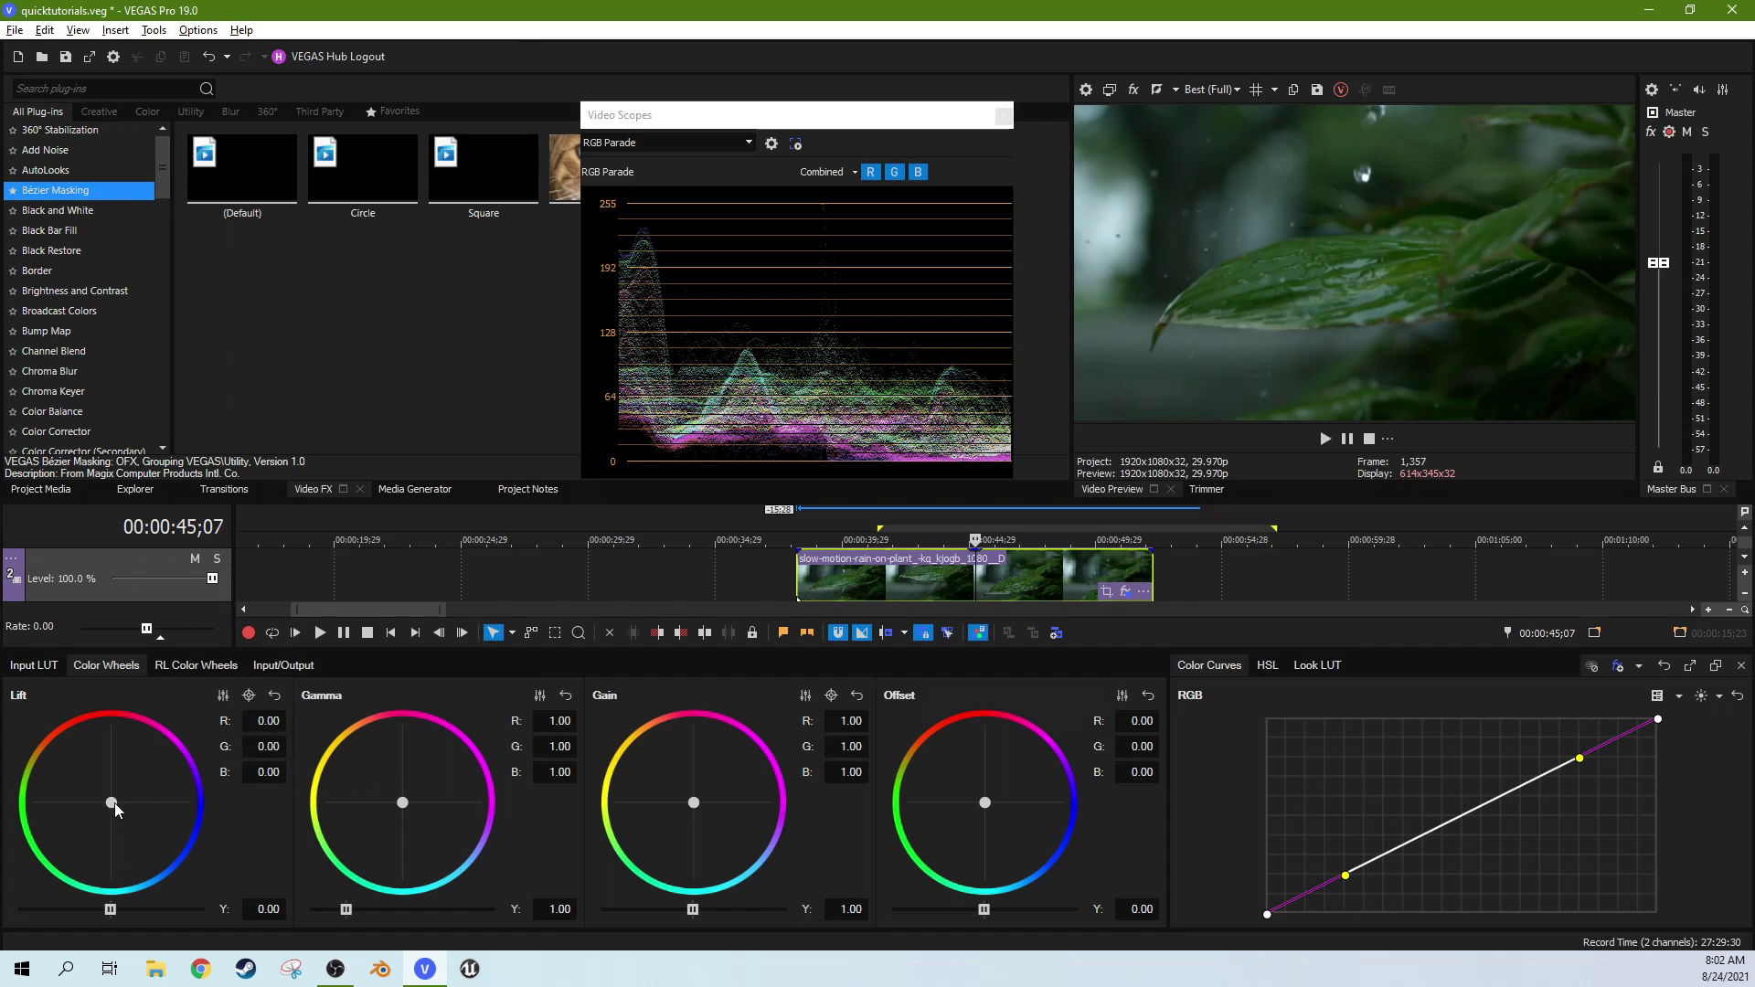
drag(113, 802, 97, 749)
double_click(97, 749)
drag(404, 810, 340, 855)
double_click(331, 855)
drag(693, 811, 783, 651)
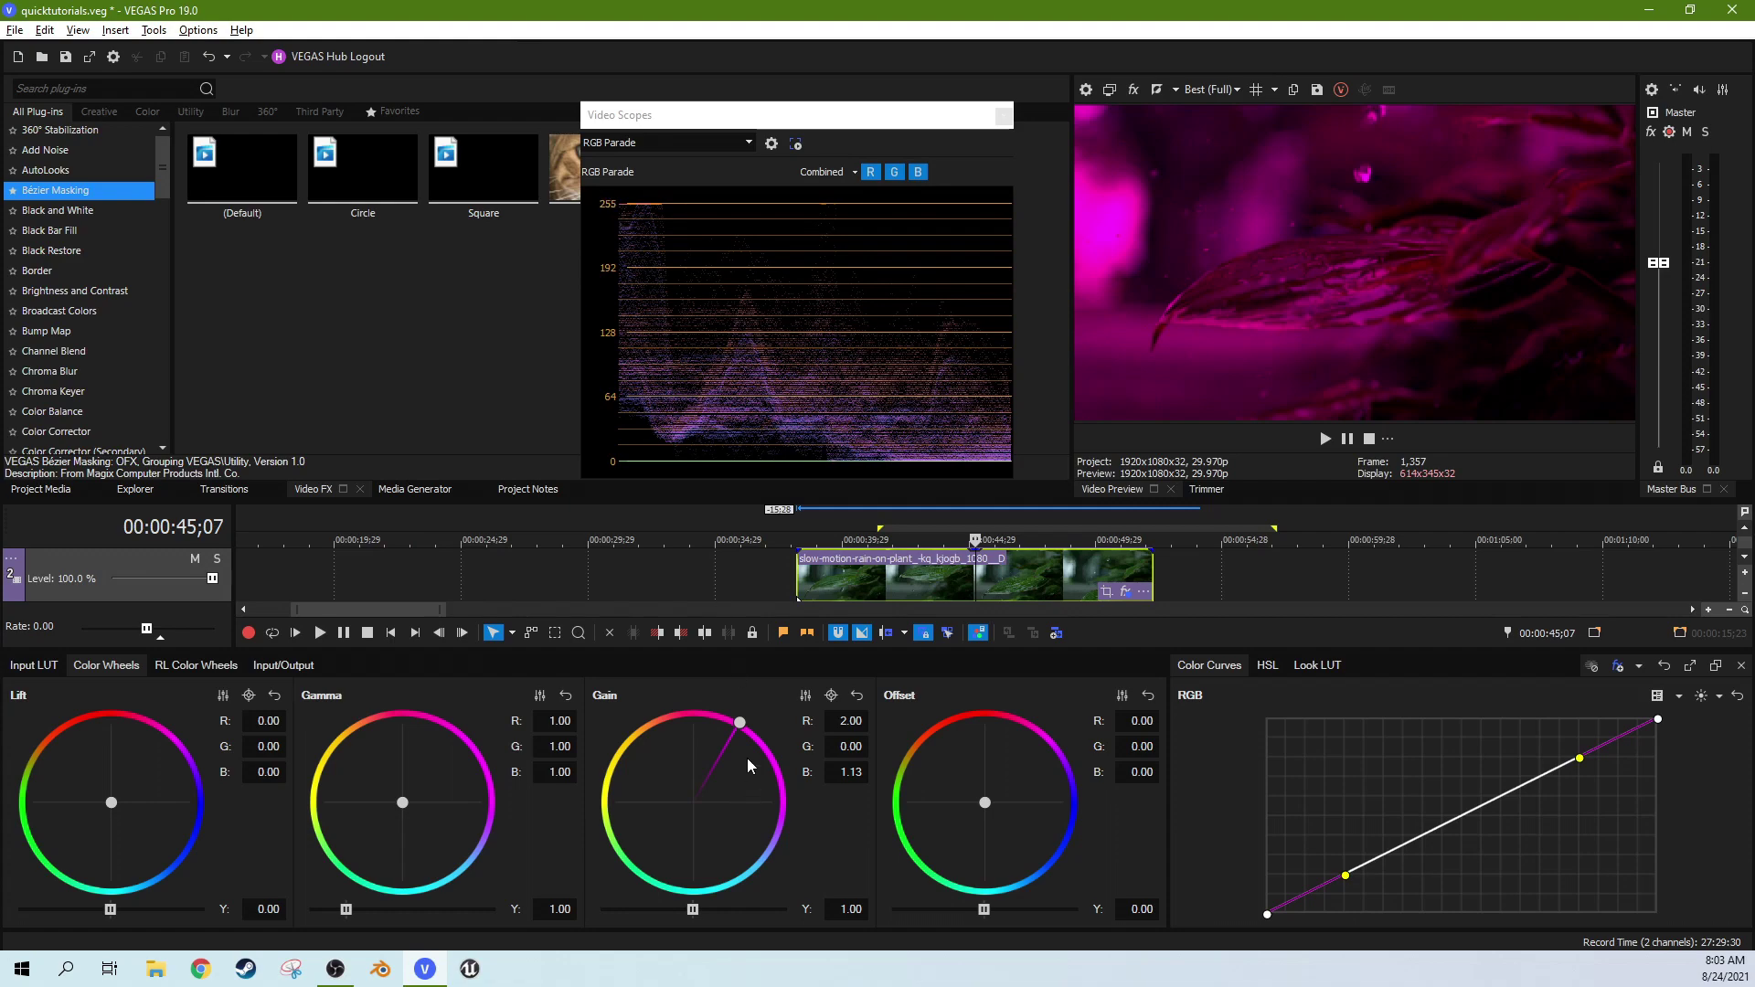
Swing the Gain puck around to yellow, ending at R 2.00, G 1.10, B 0.00
drag(739, 729, 780, 771)
drag(1139, 645, 618, 605)
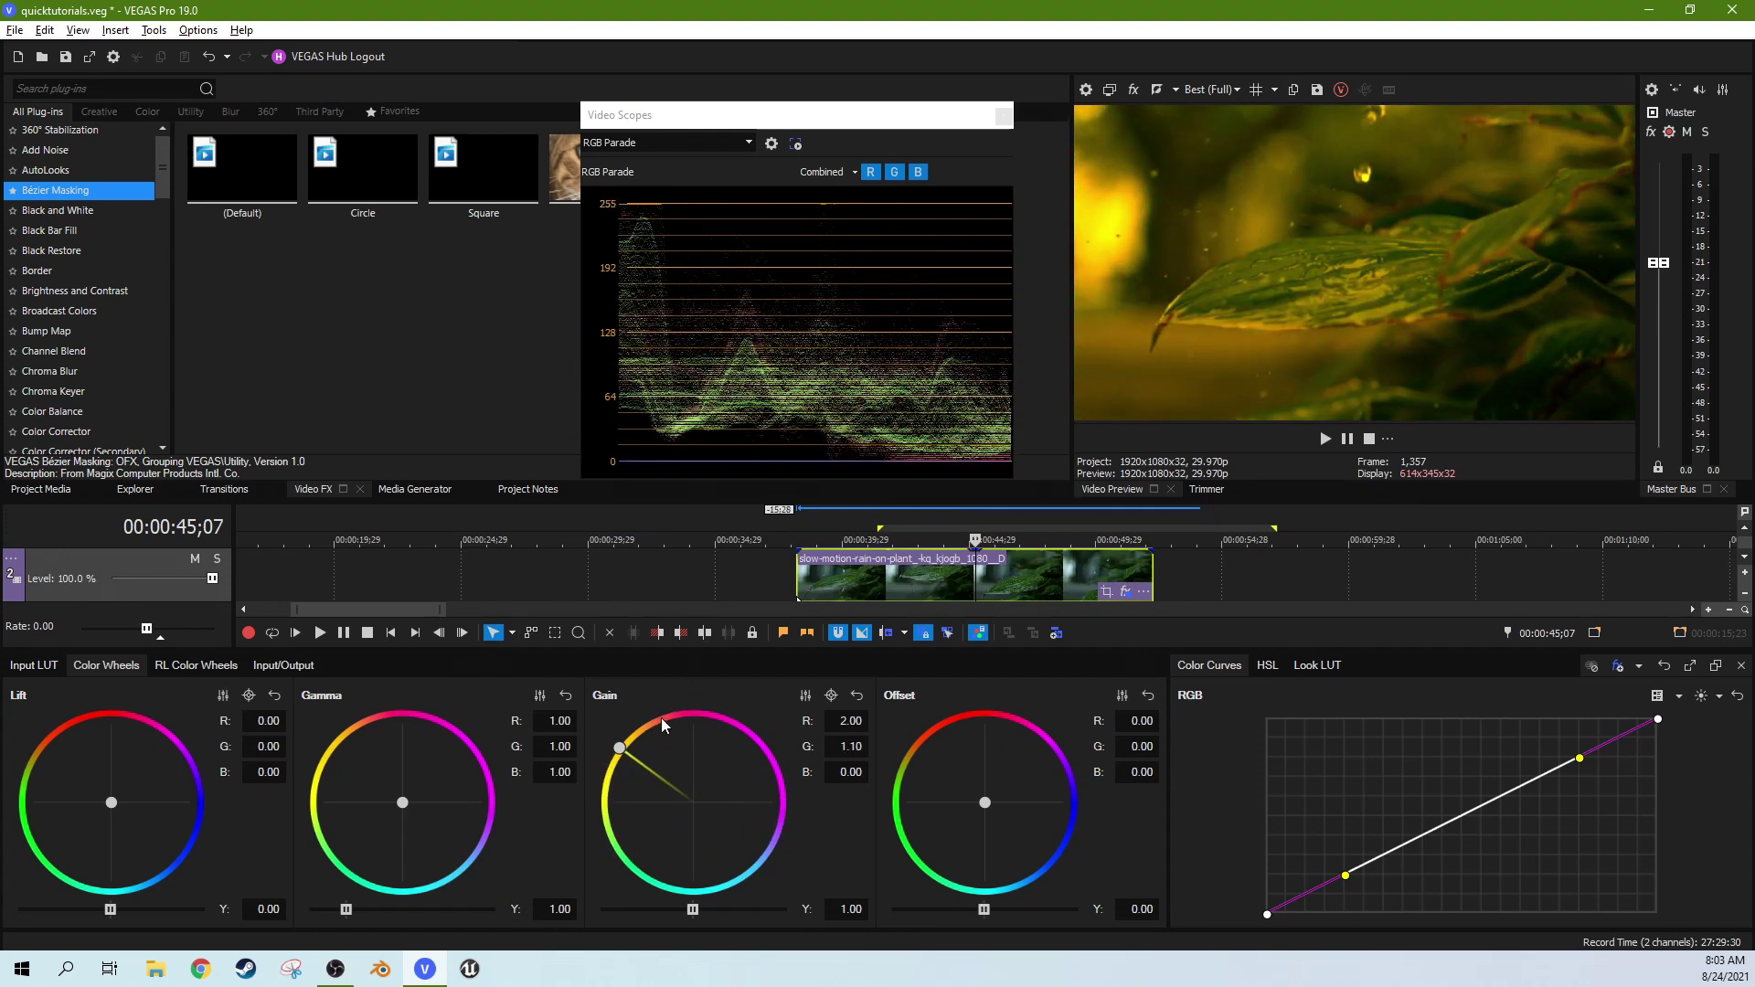
Reset Gain, test an Offset push toward red and reset it, glancing at the RL wheels
double_click(621, 749)
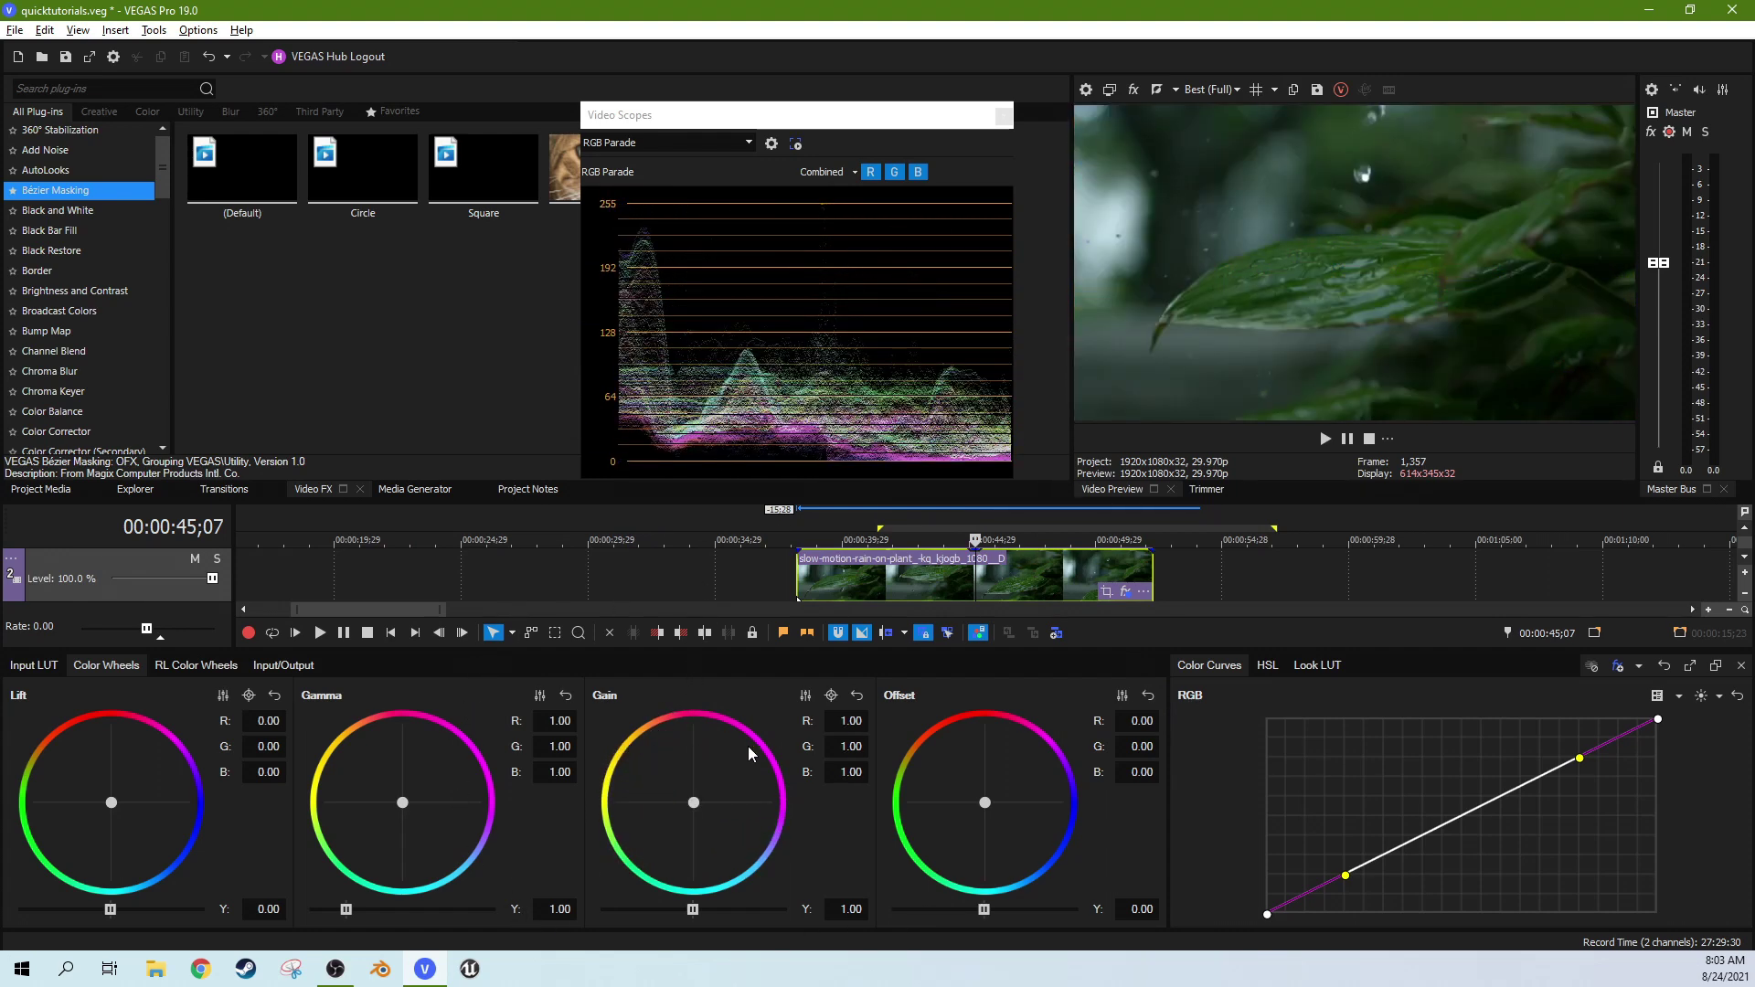
drag(984, 803, 941, 764)
double_click(941, 765)
click(203, 667)
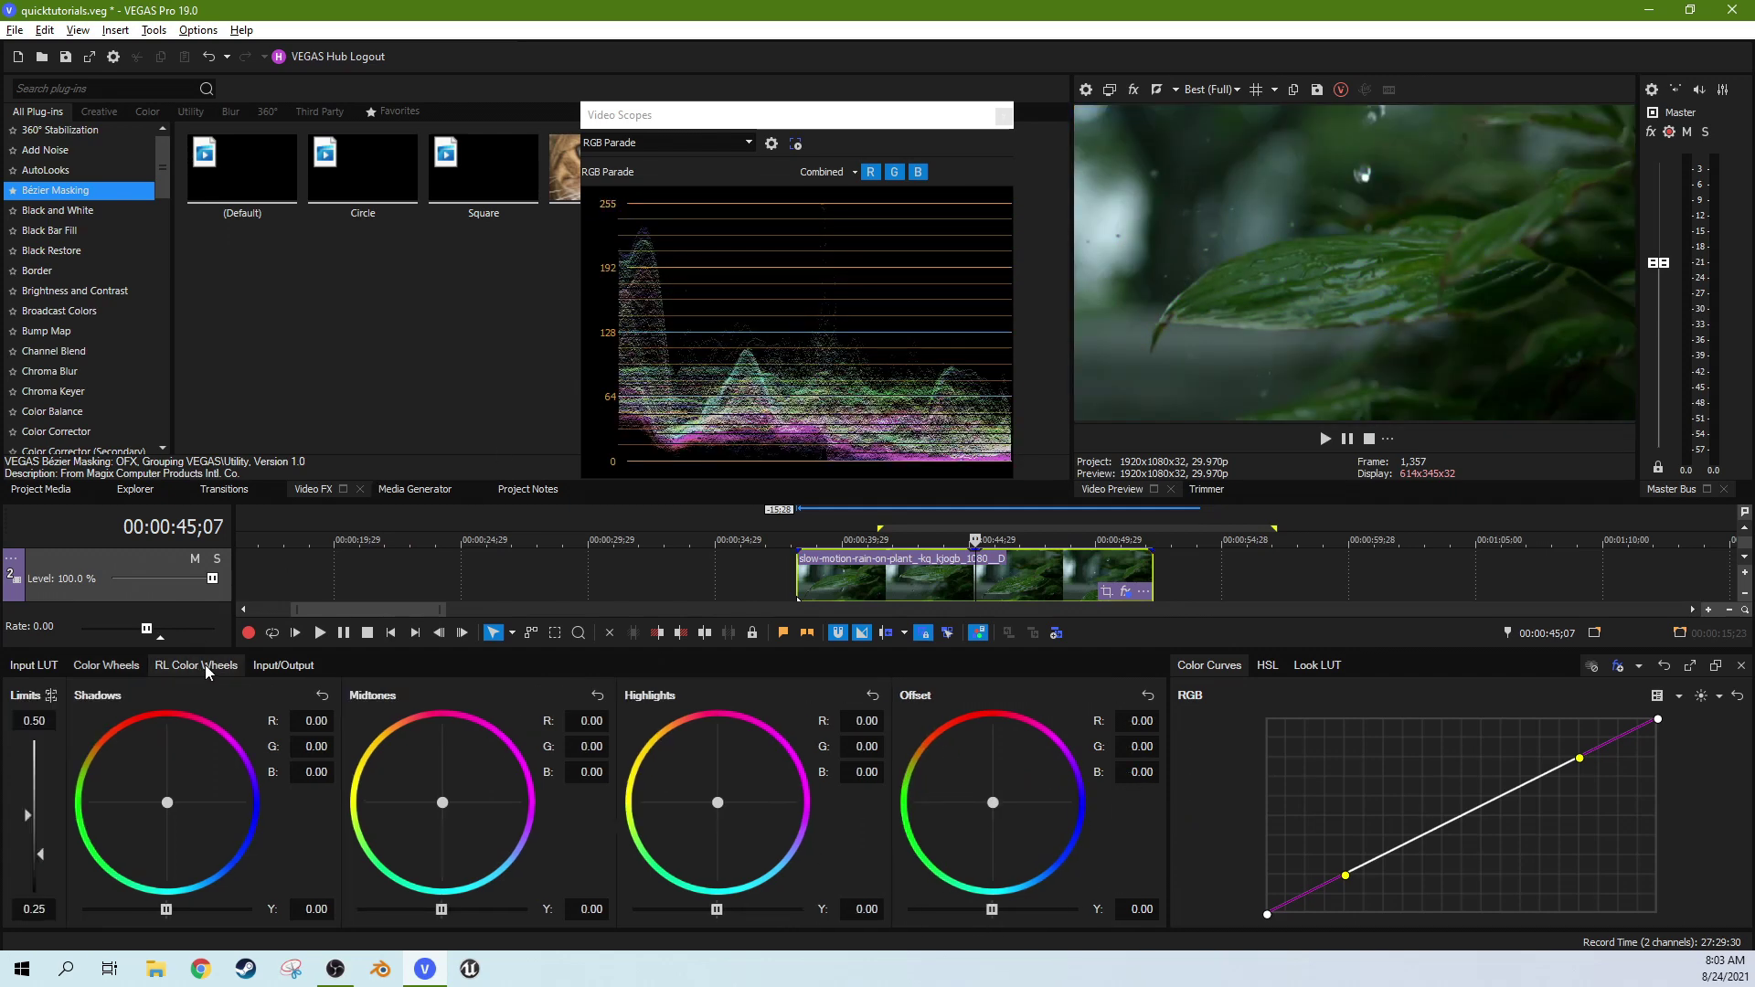
click(123, 659)
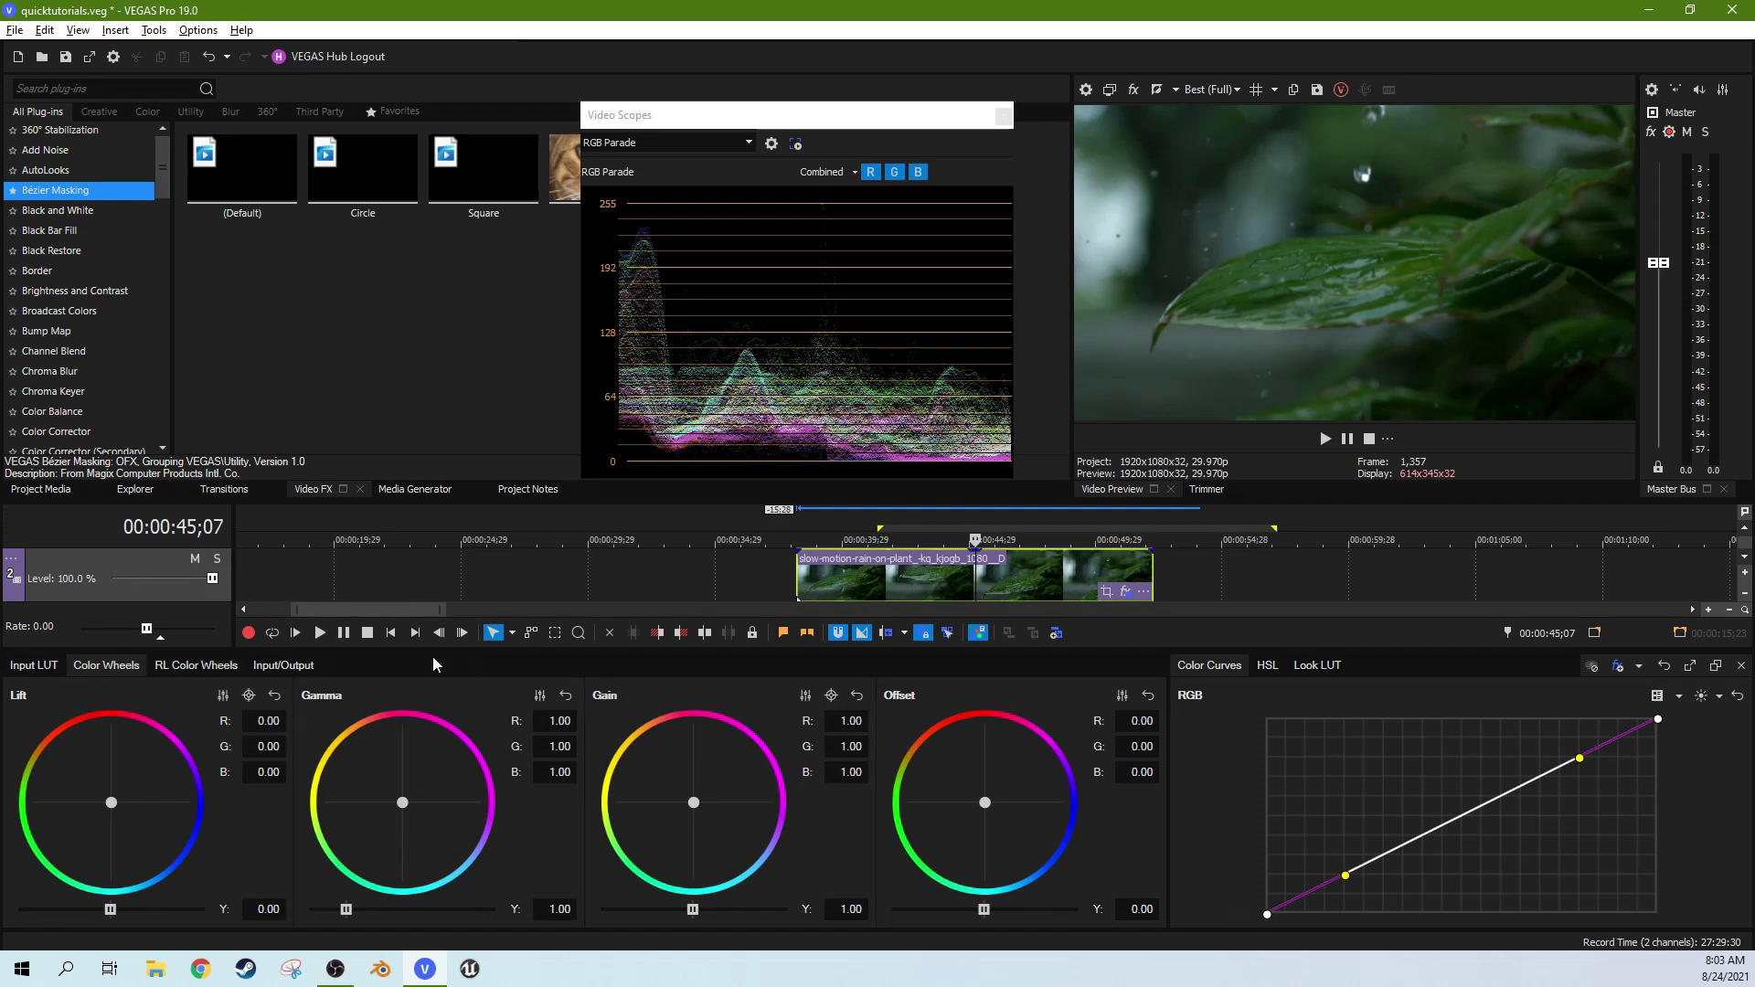
Push Gamma out to the magenta rim, then reset it to neutral
drag(402, 803, 413, 739)
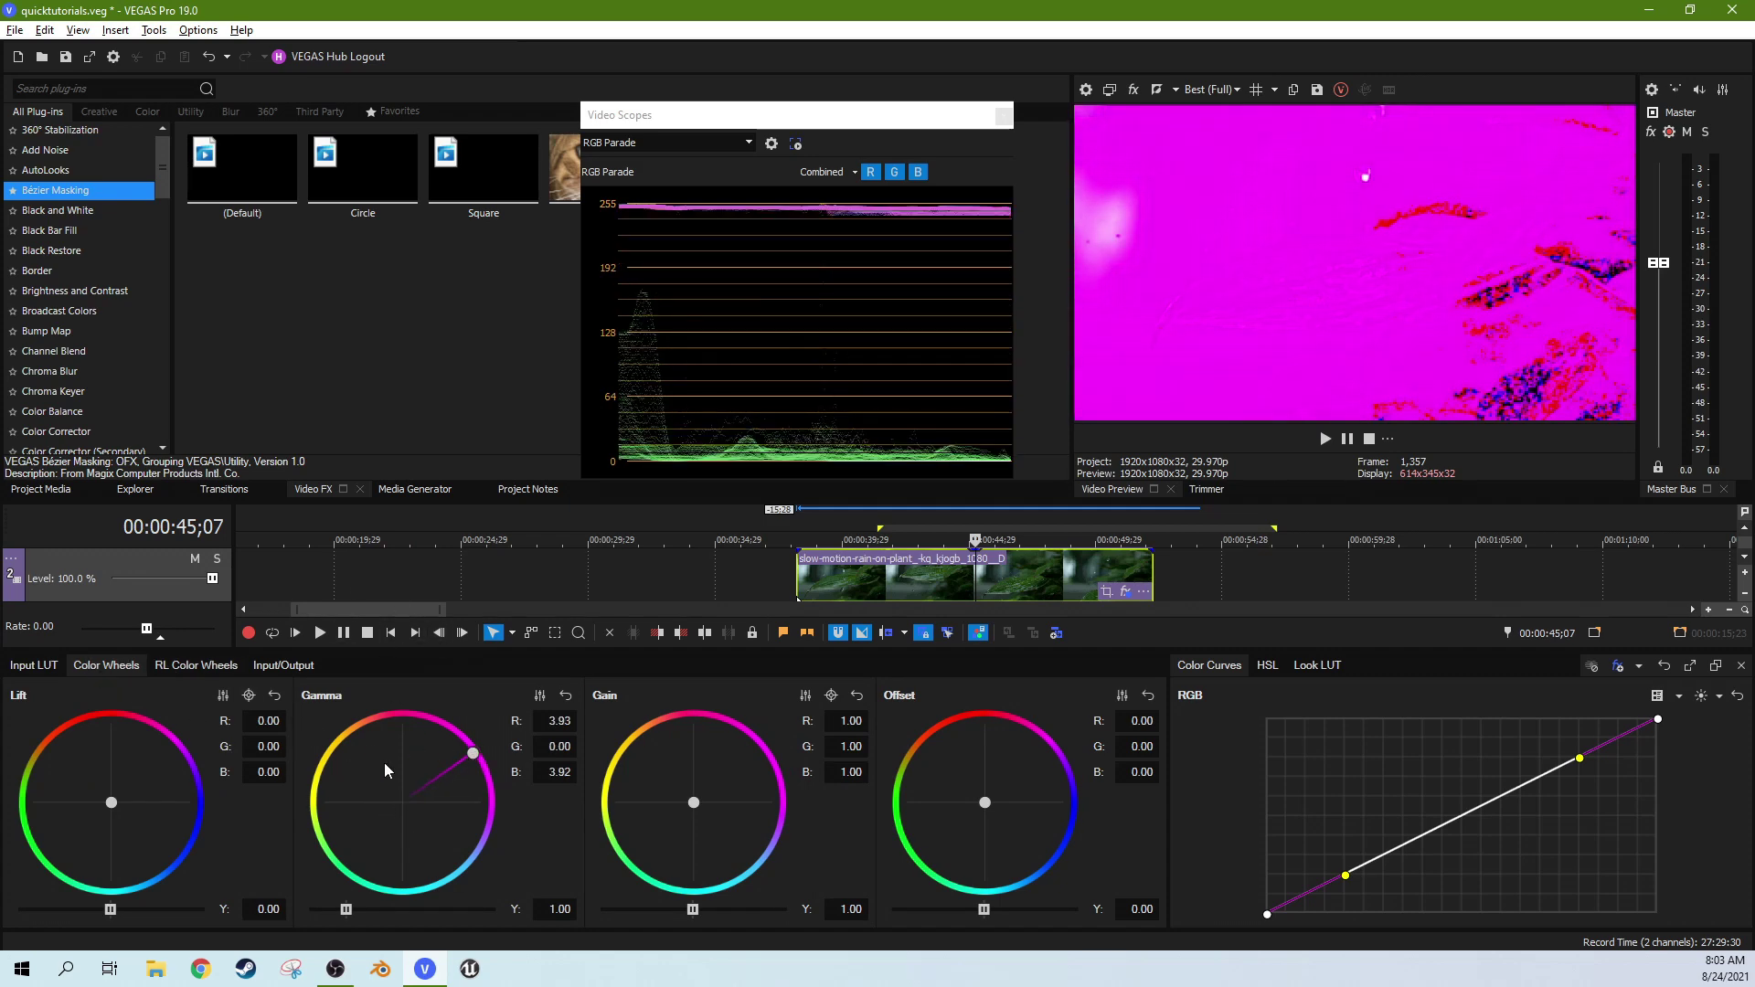
drag(474, 763, 477, 759)
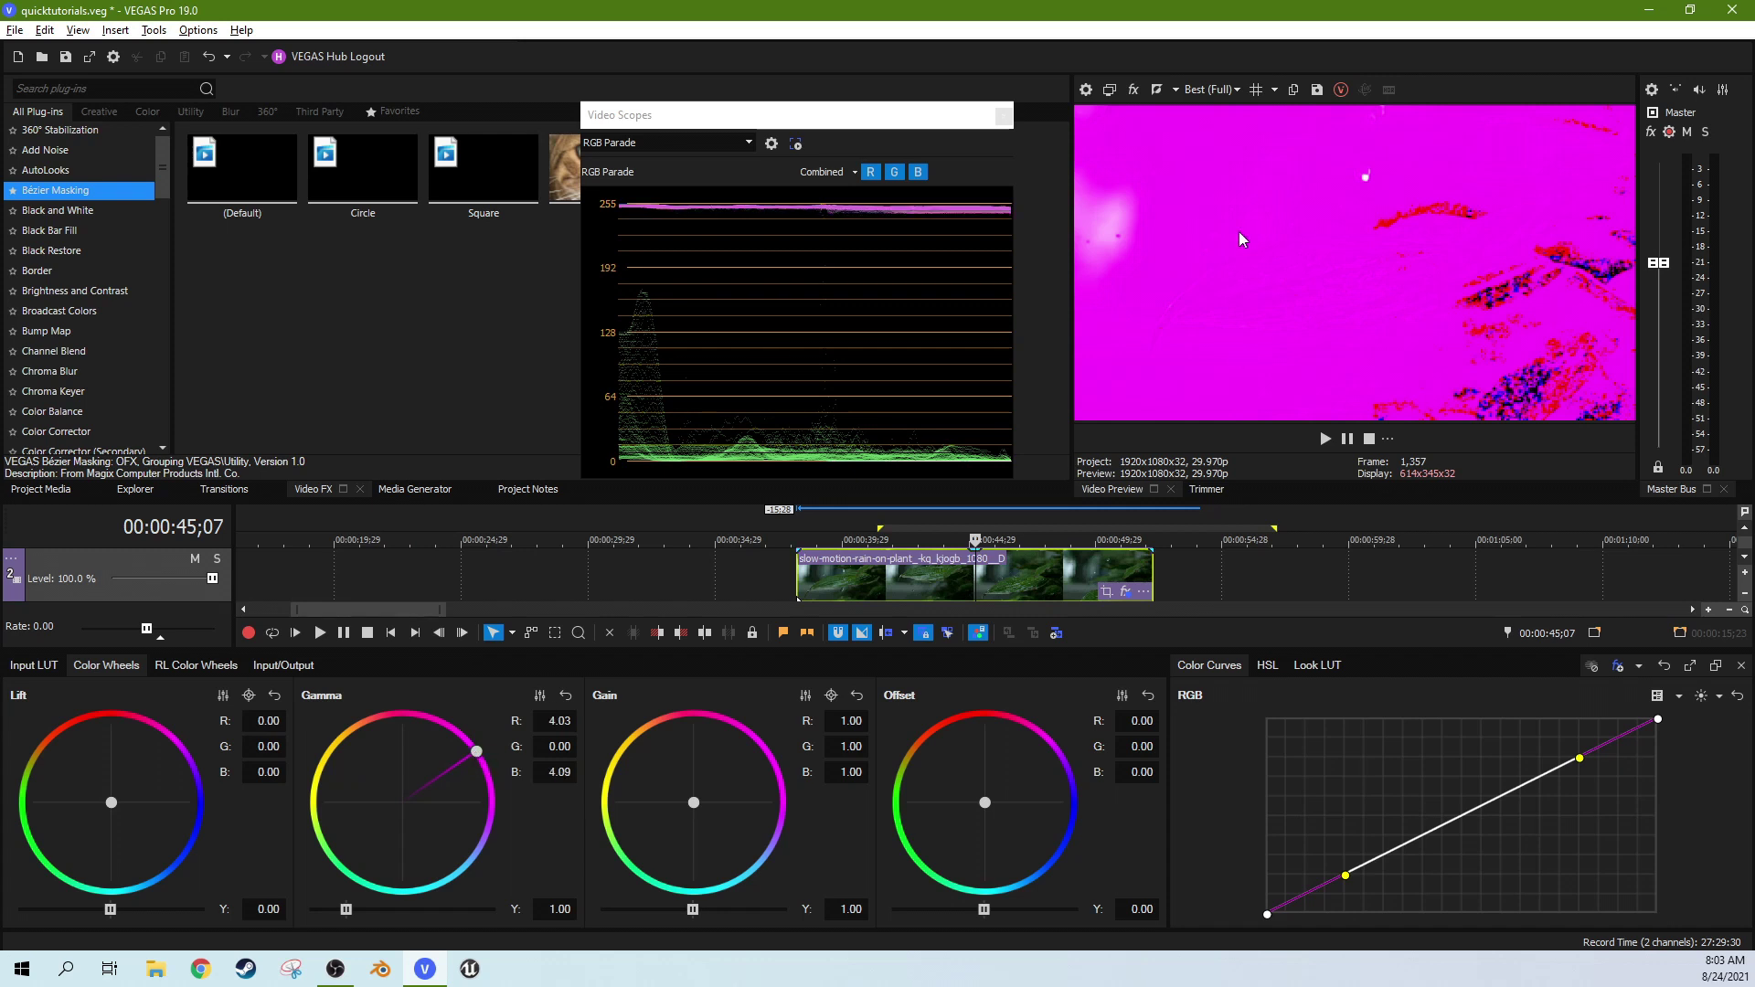
double_click(477, 754)
In the RL Color Wheels, tint the Midtones toward magenta, then reset them to 0.00
click(202, 667)
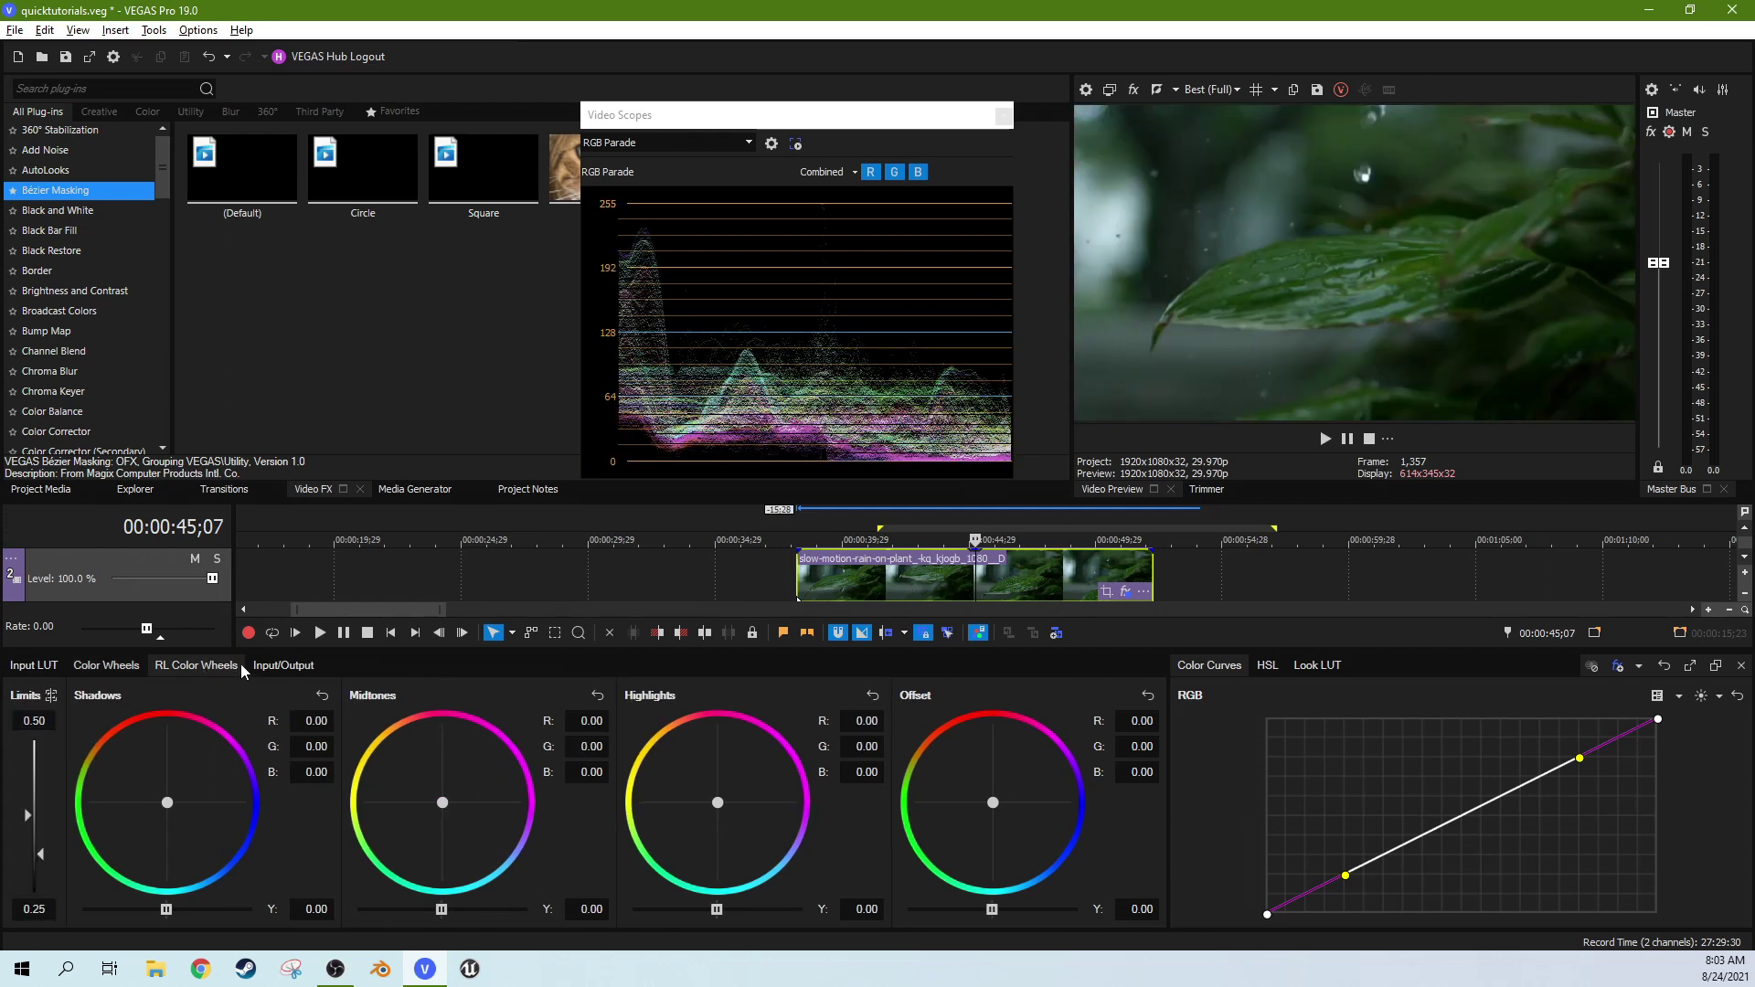
drag(443, 802, 521, 753)
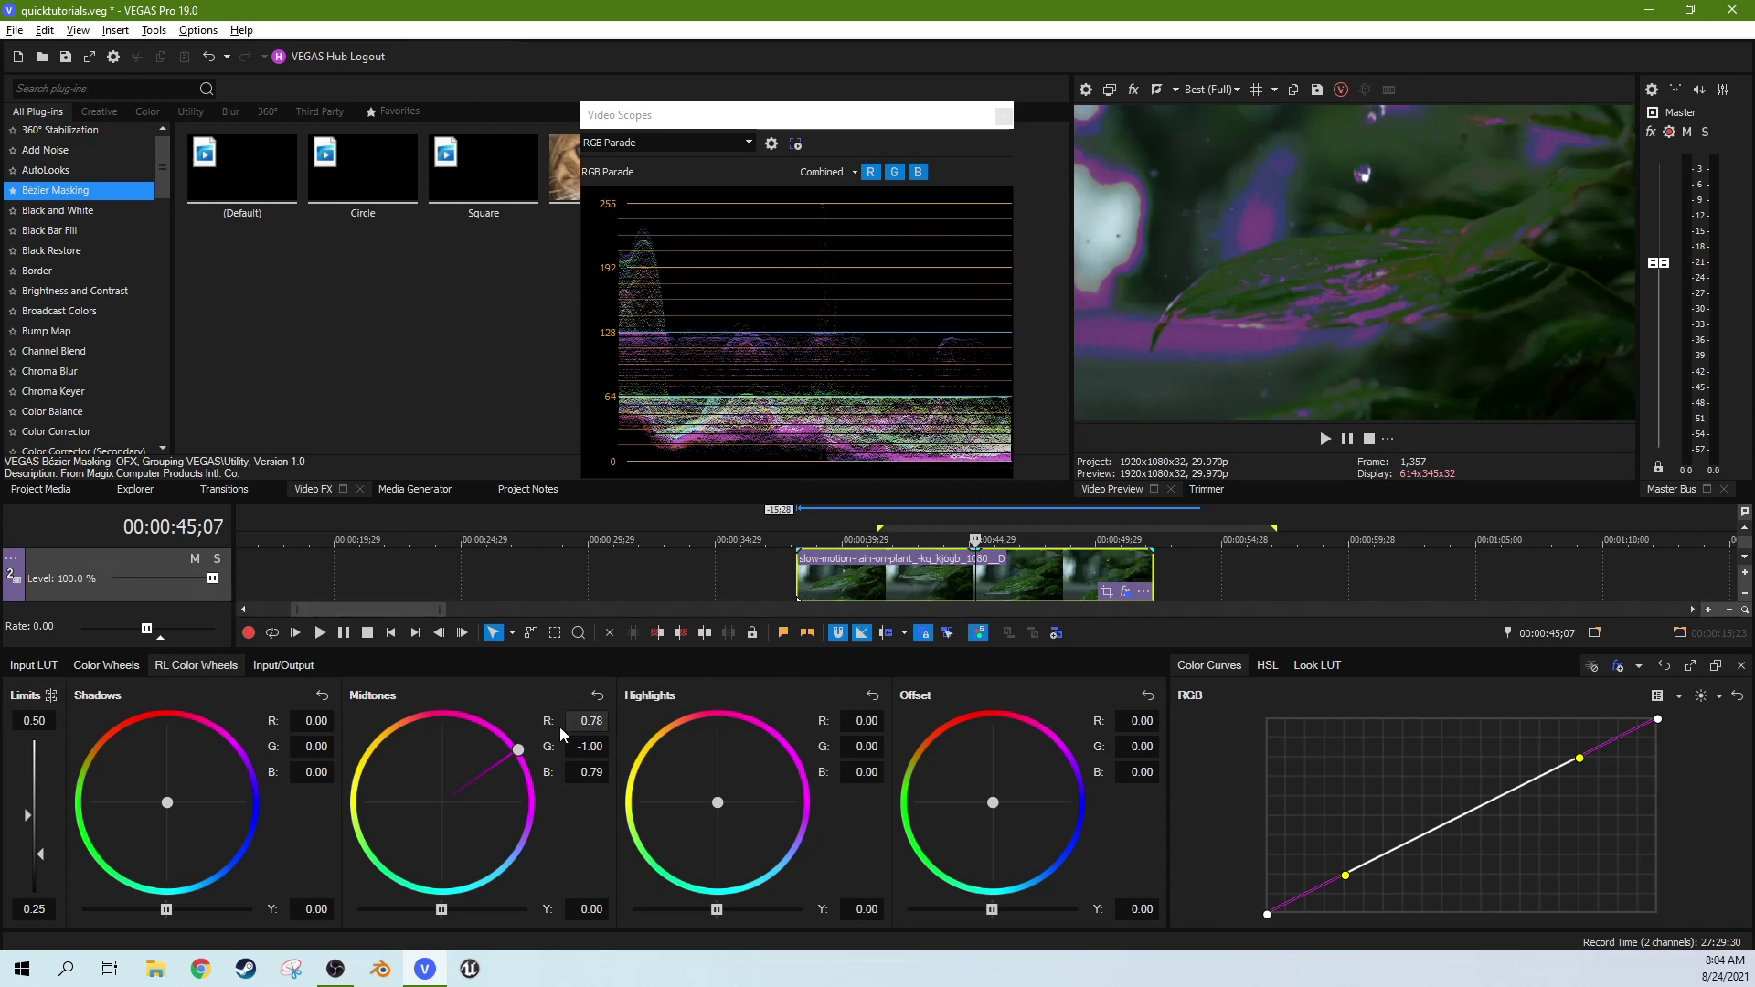
mouse_move(518, 755)
mouse_down()
mouse_move(442, 806)
mouse_move(522, 755)
mouse_up()
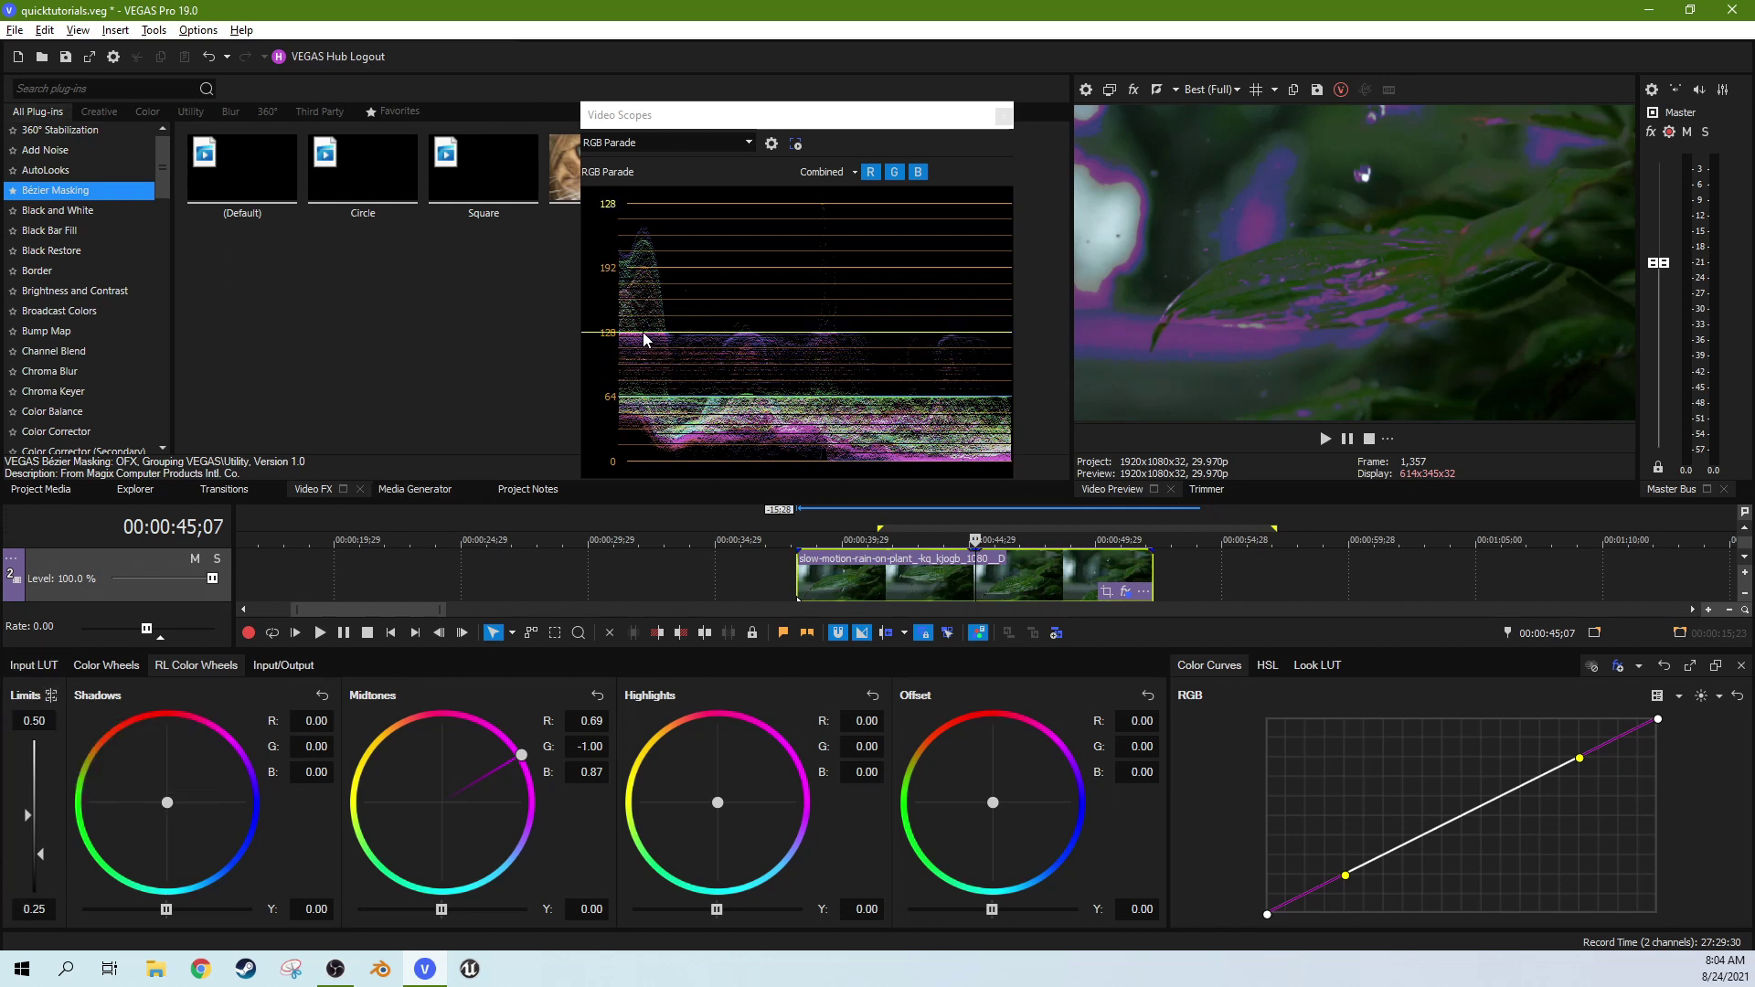
double_click(519, 764)
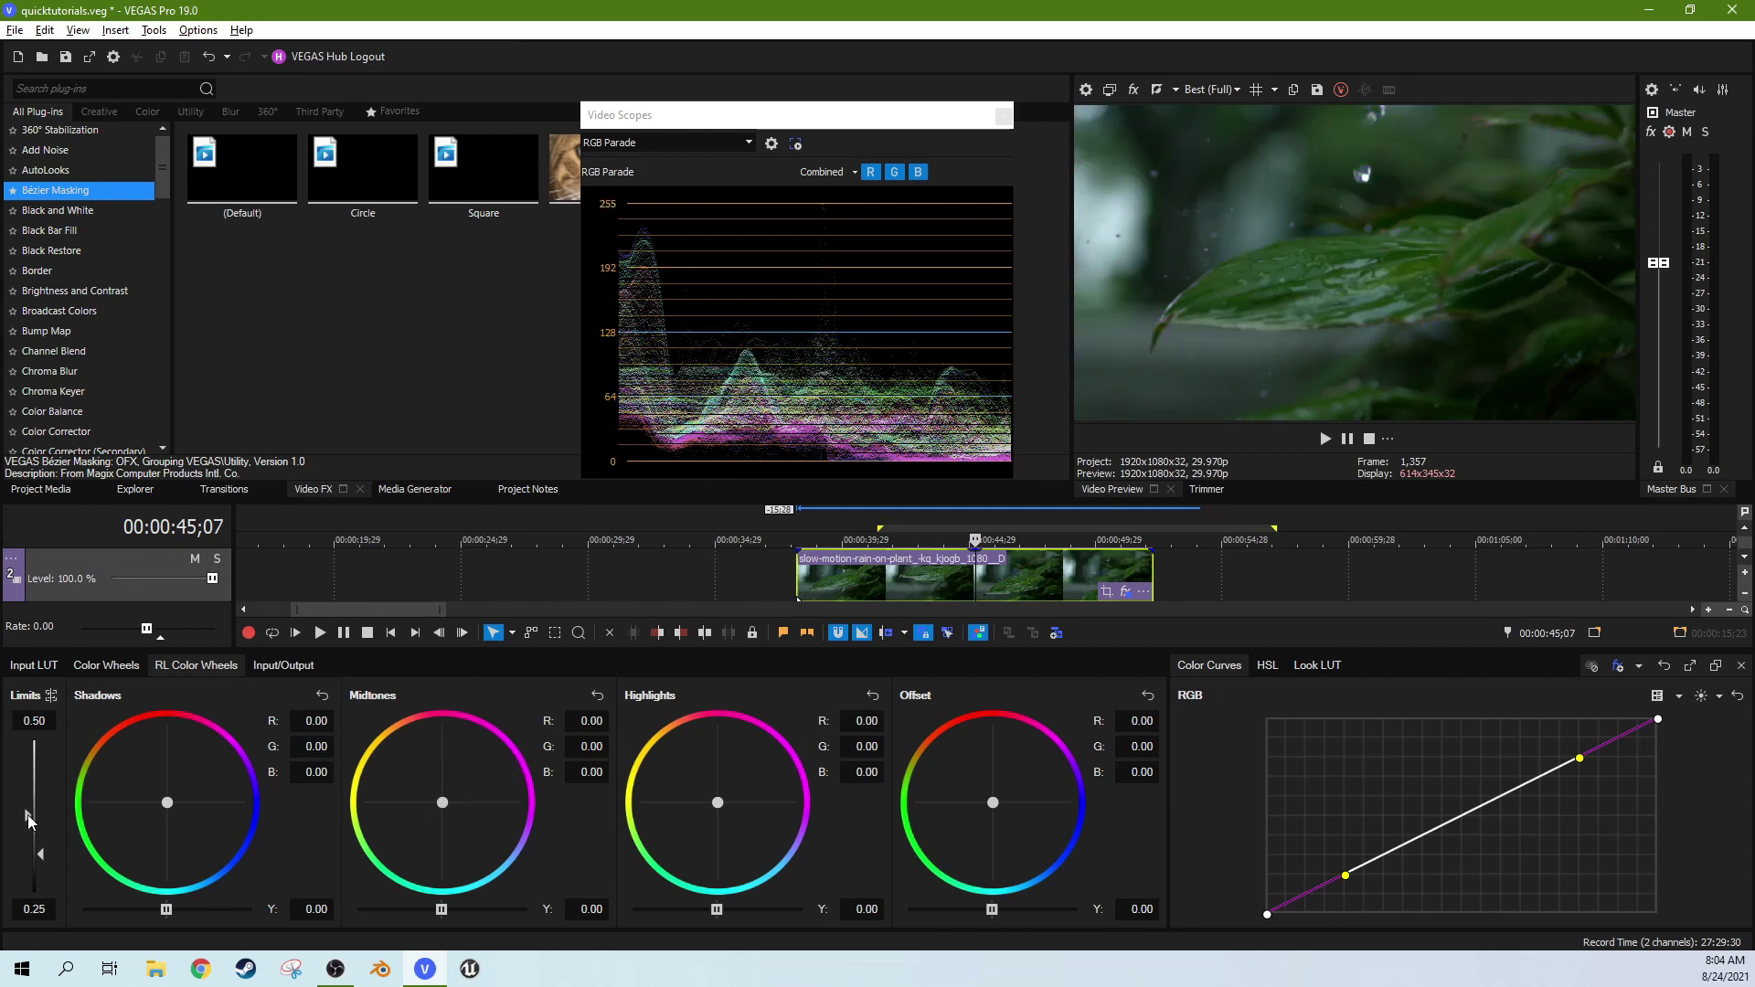
Widen the Limits to 0.08–0.90, then narrow them toward the middle while testing Midtones and Highlights tints
drag(28, 801, 31, 760)
drag(44, 854, 41, 879)
drag(27, 767, 30, 755)
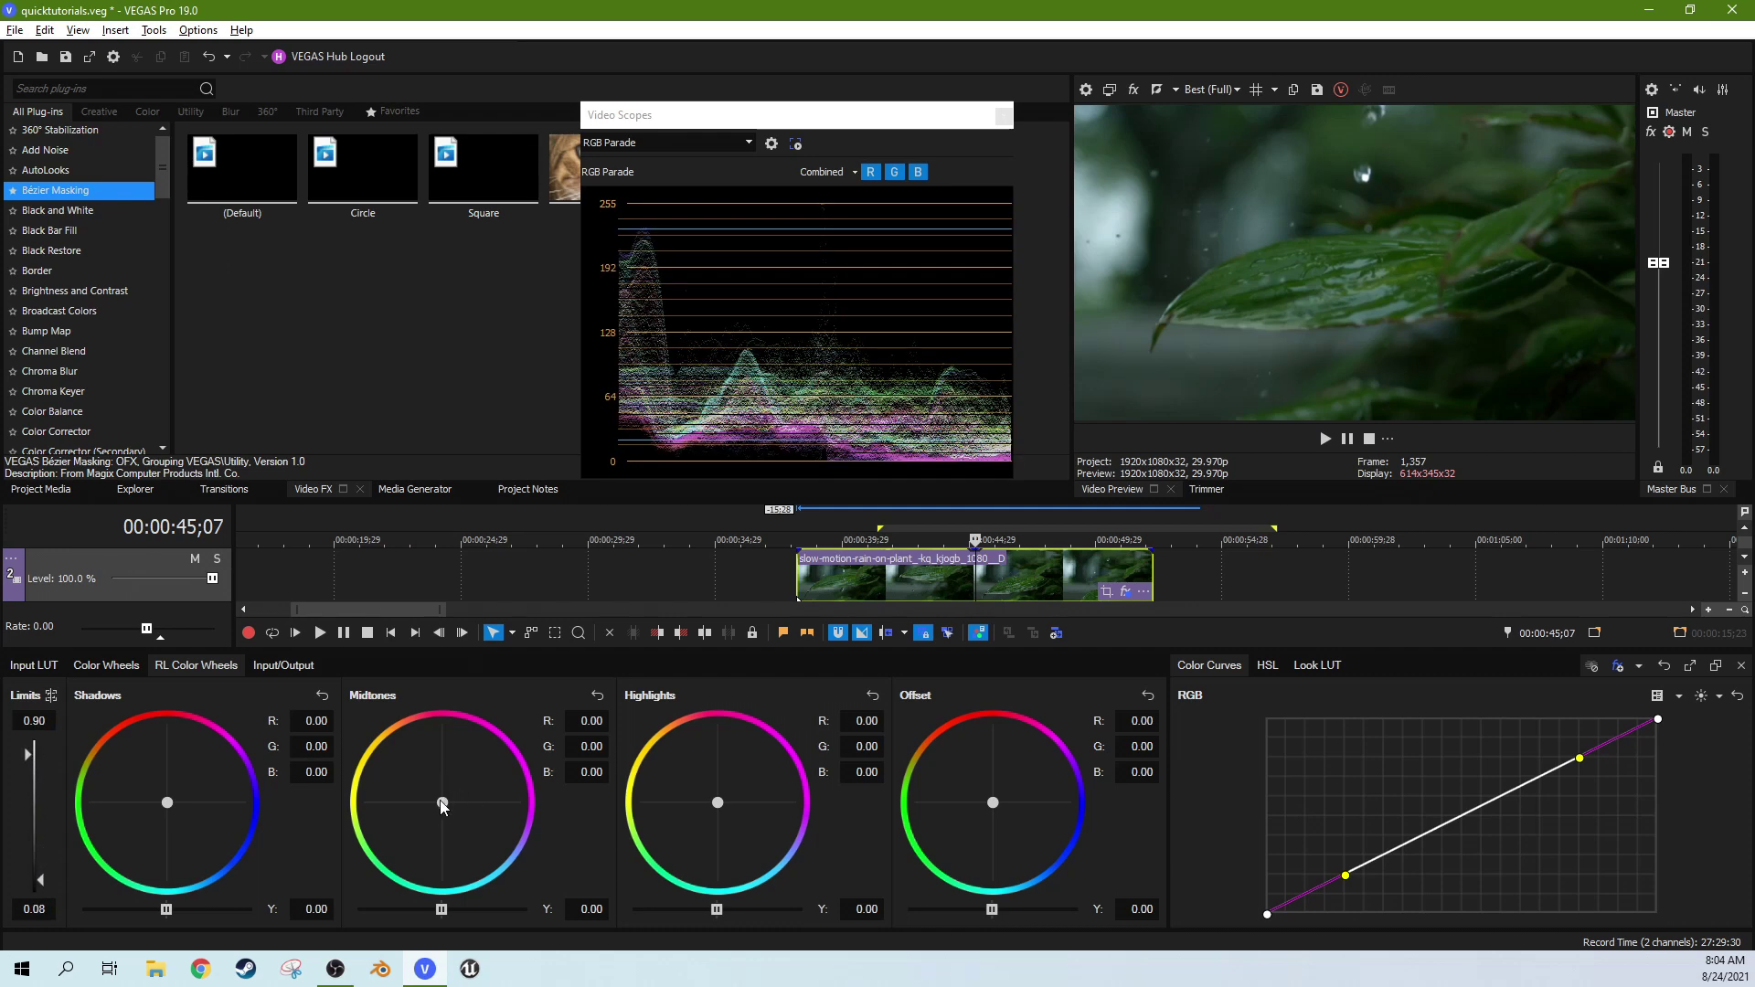
mouse_move(443, 804)
mouse_down()
mouse_move(496, 657)
mouse_move(502, 831)
mouse_move(384, 835)
mouse_move(439, 737)
mouse_move(484, 718)
mouse_move(535, 736)
mouse_move(496, 810)
mouse_move(437, 792)
mouse_up()
drag(26, 759, 27, 794)
drag(40, 879, 54, 798)
mouse_move(721, 808)
mouse_down()
mouse_move(666, 796)
mouse_move(698, 773)
mouse_move(718, 803)
mouse_up()
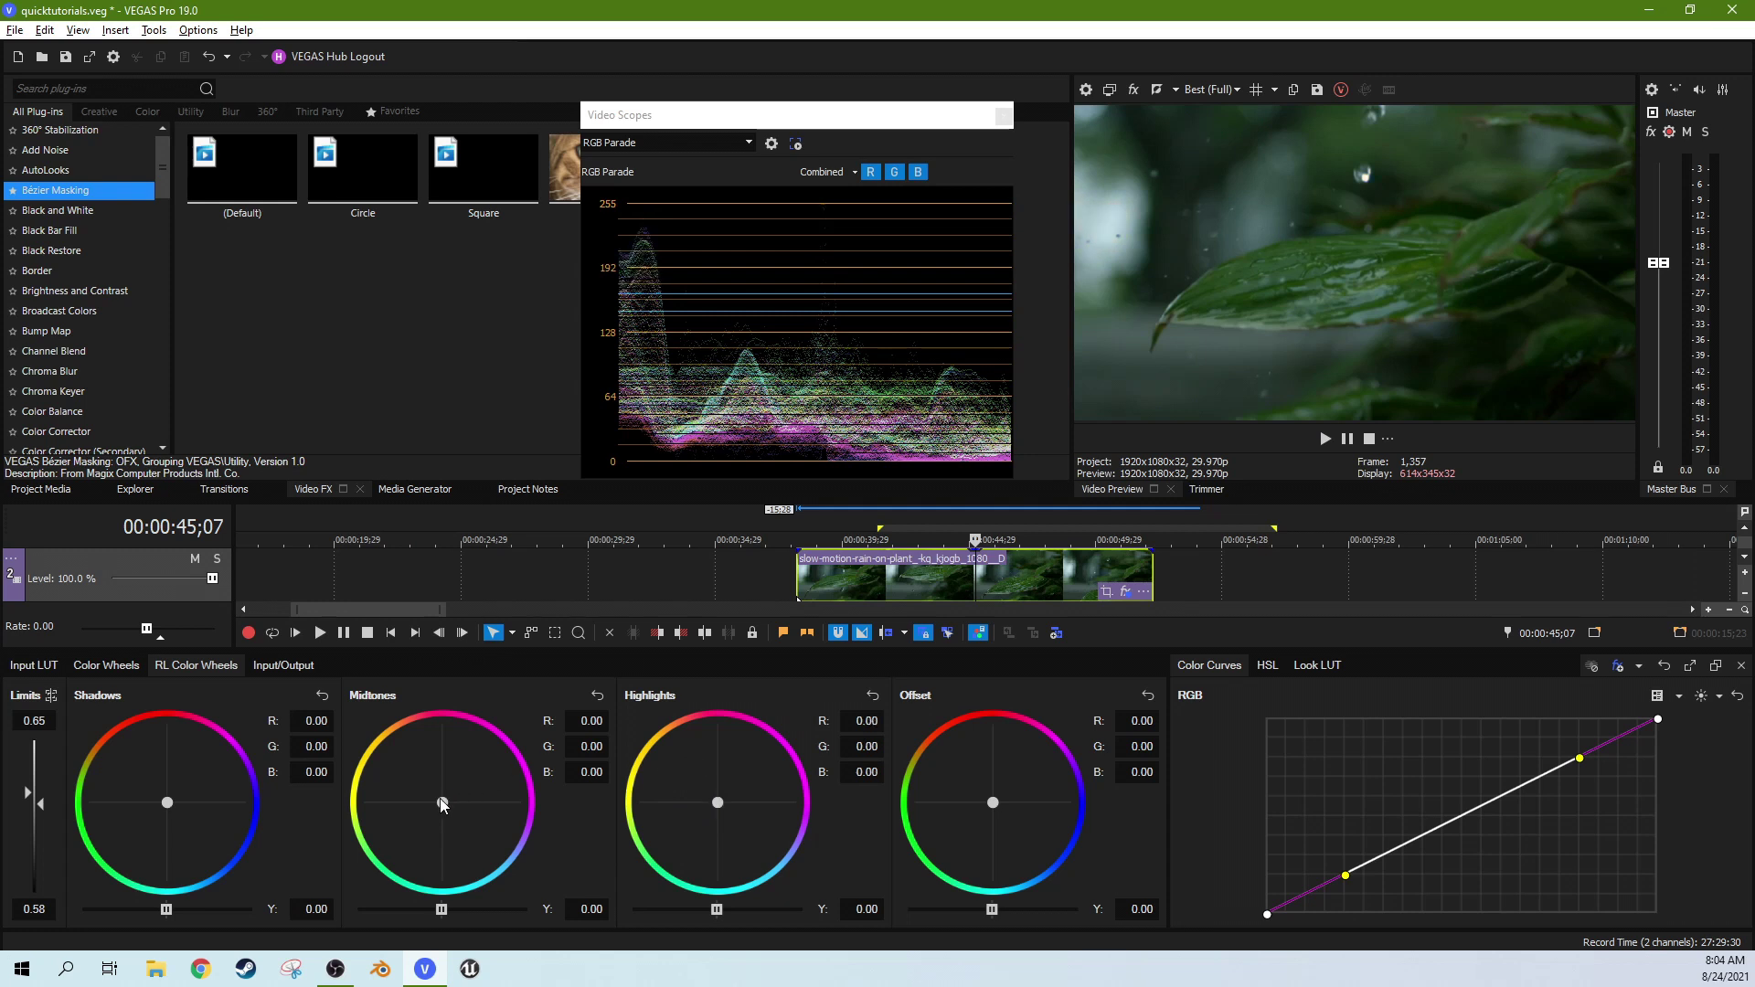
Swing the Midtones tint through blue, orange-red, magenta, green and red within the narrowed range
drag(494, 727, 571, 794)
drag(528, 908, 334, 676)
drag(506, 670, 565, 709)
drag(476, 889, 438, 676)
drag(534, 852, 384, 674)
Test magenta Highlights and green Shadows tints, reset both, and lower the bottom limit to 0.49
drag(718, 804, 741, 727)
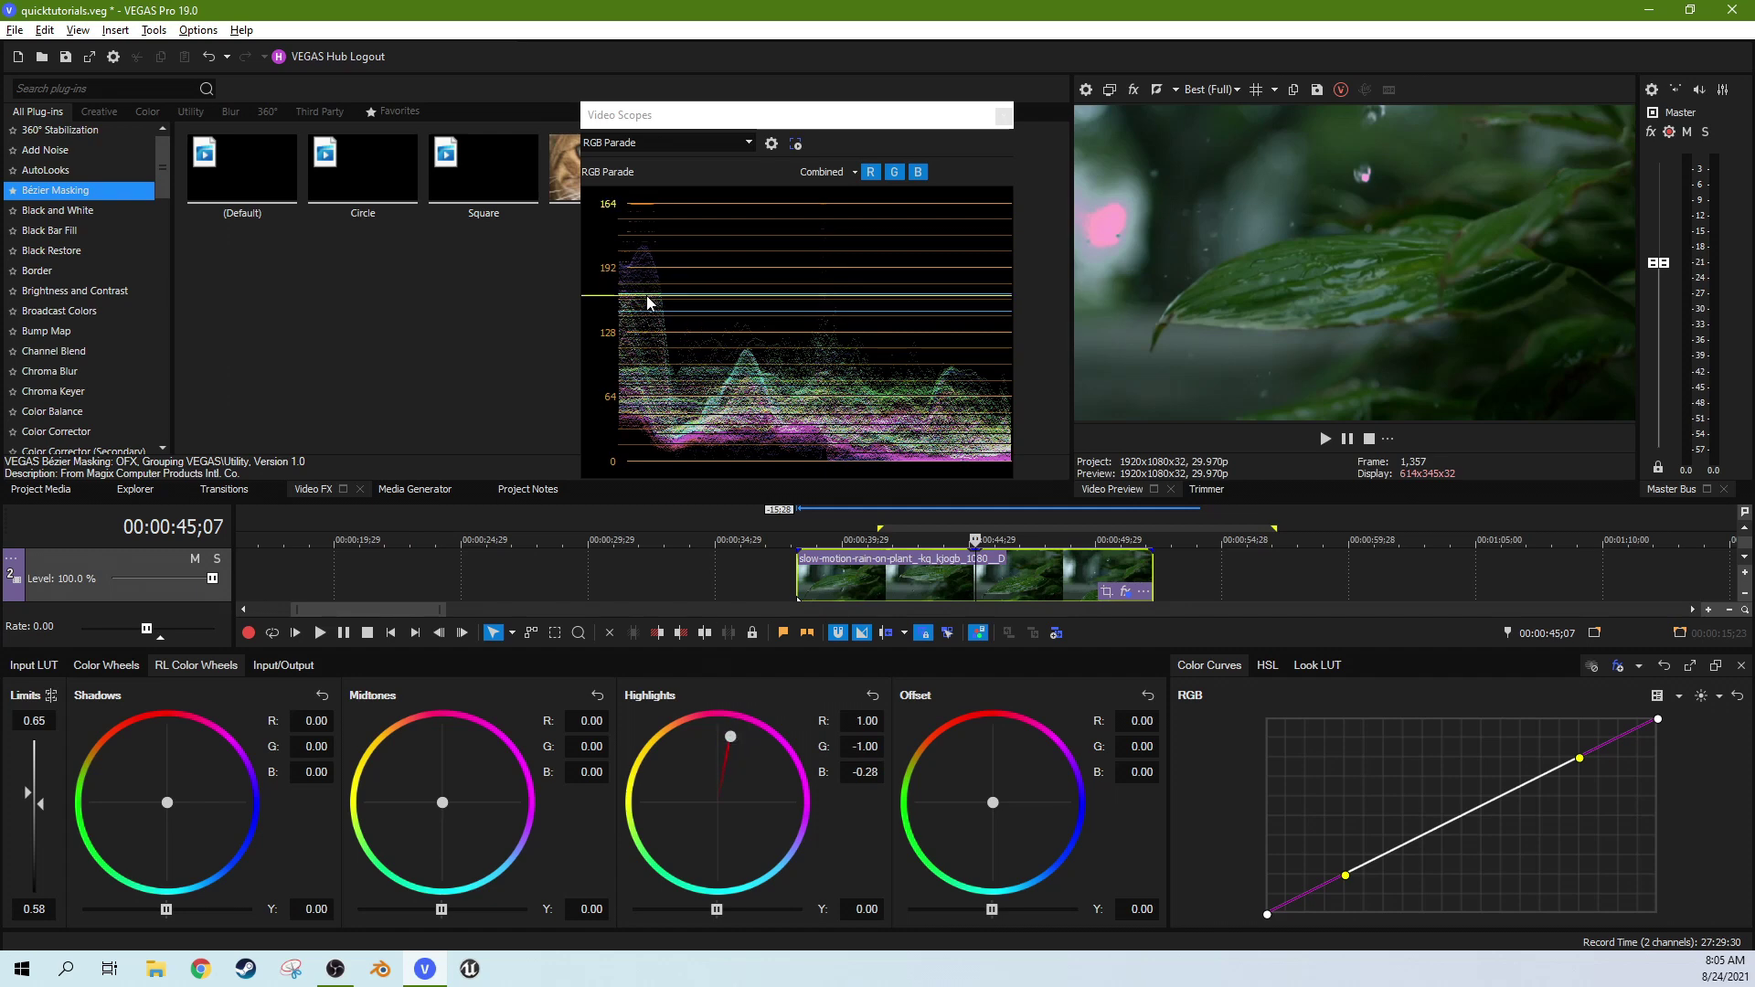
double_click(732, 739)
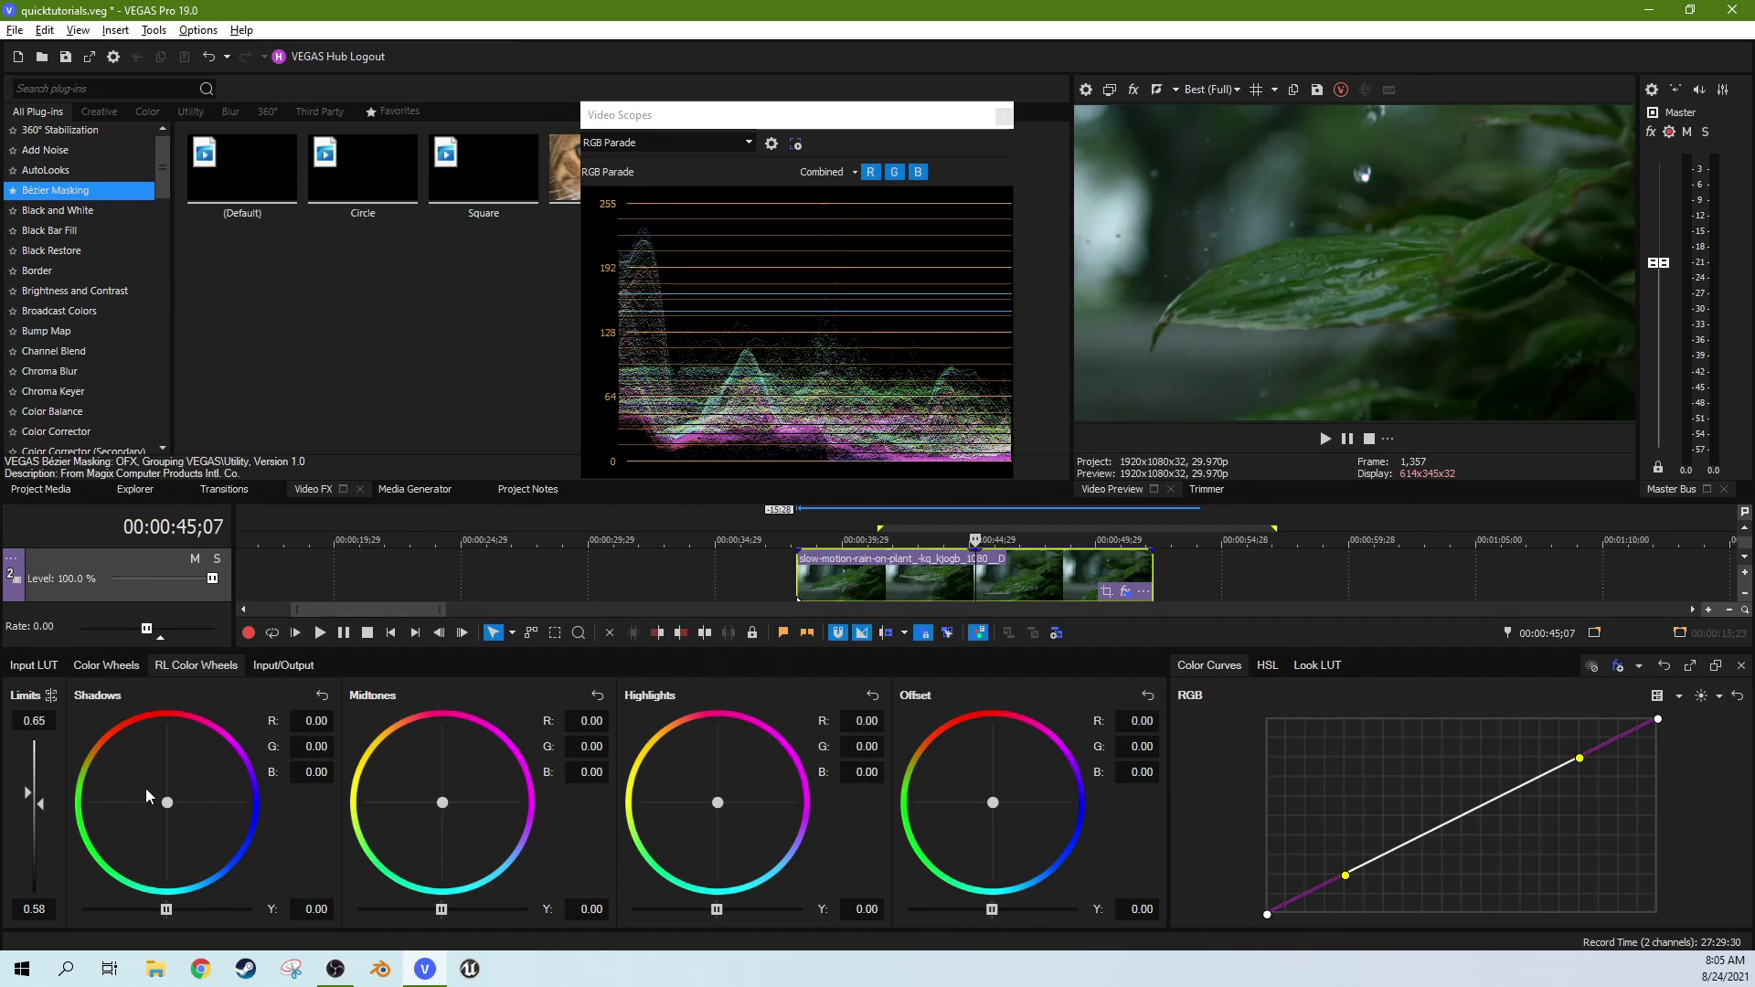
drag(170, 817, 141, 840)
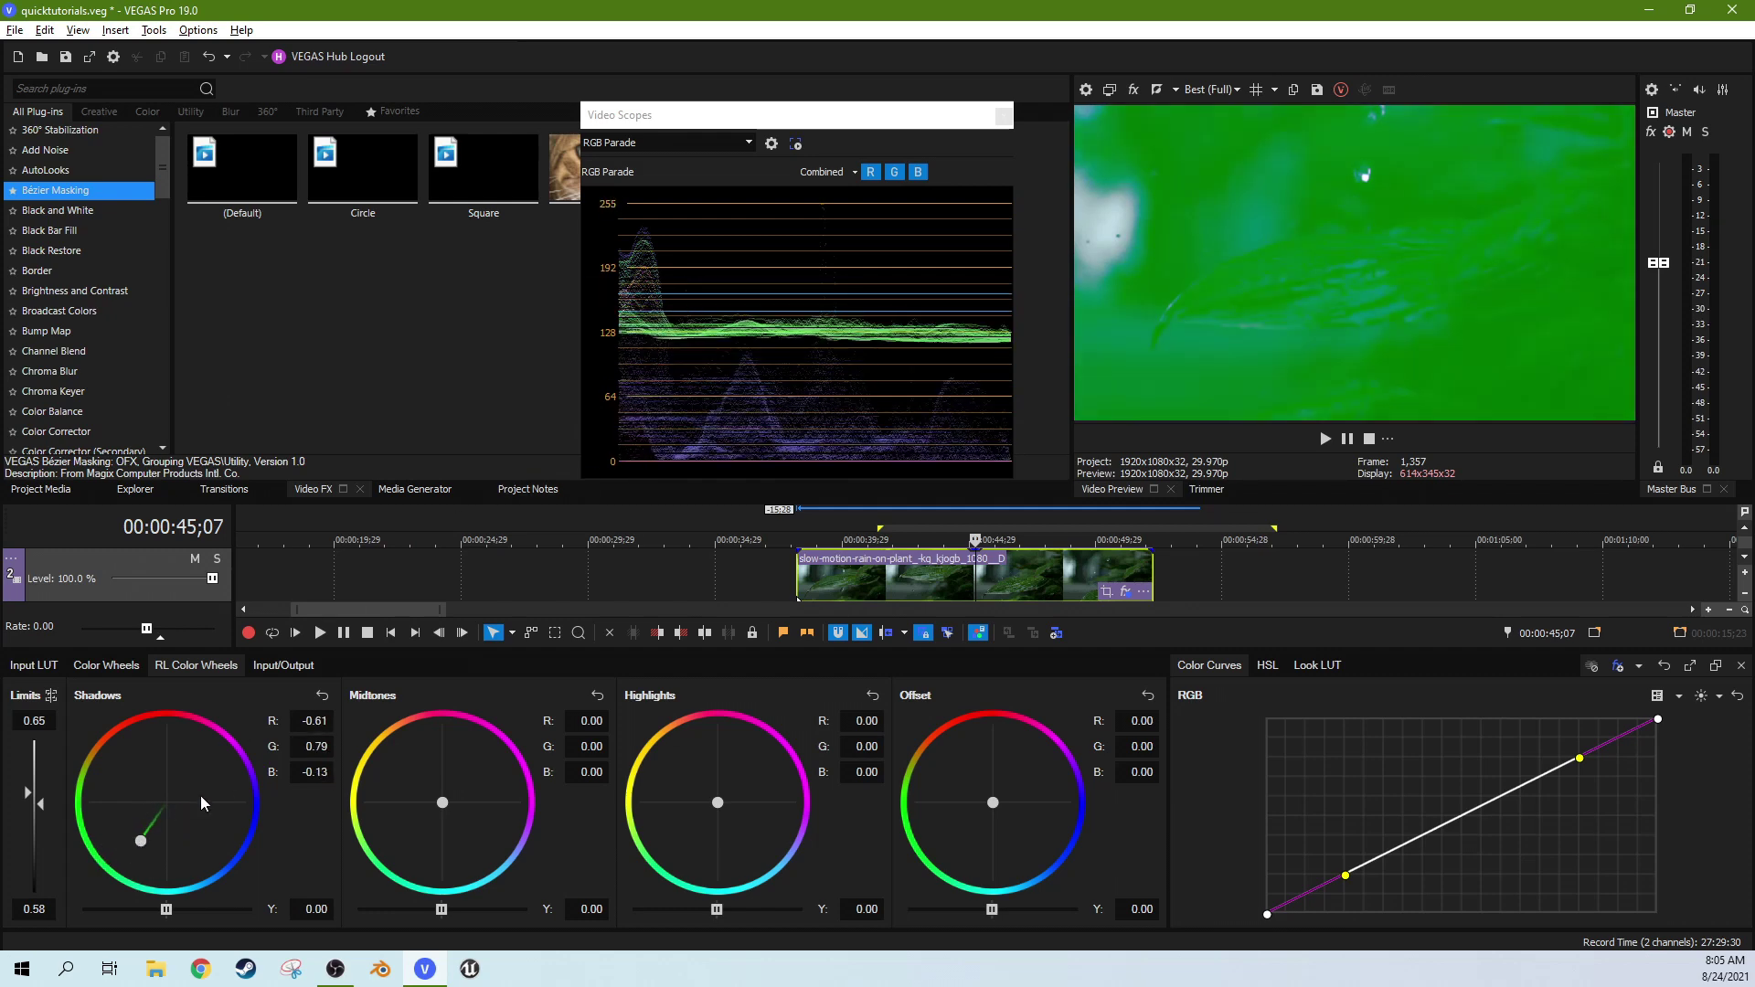
double_click(142, 843)
drag(39, 810, 38, 820)
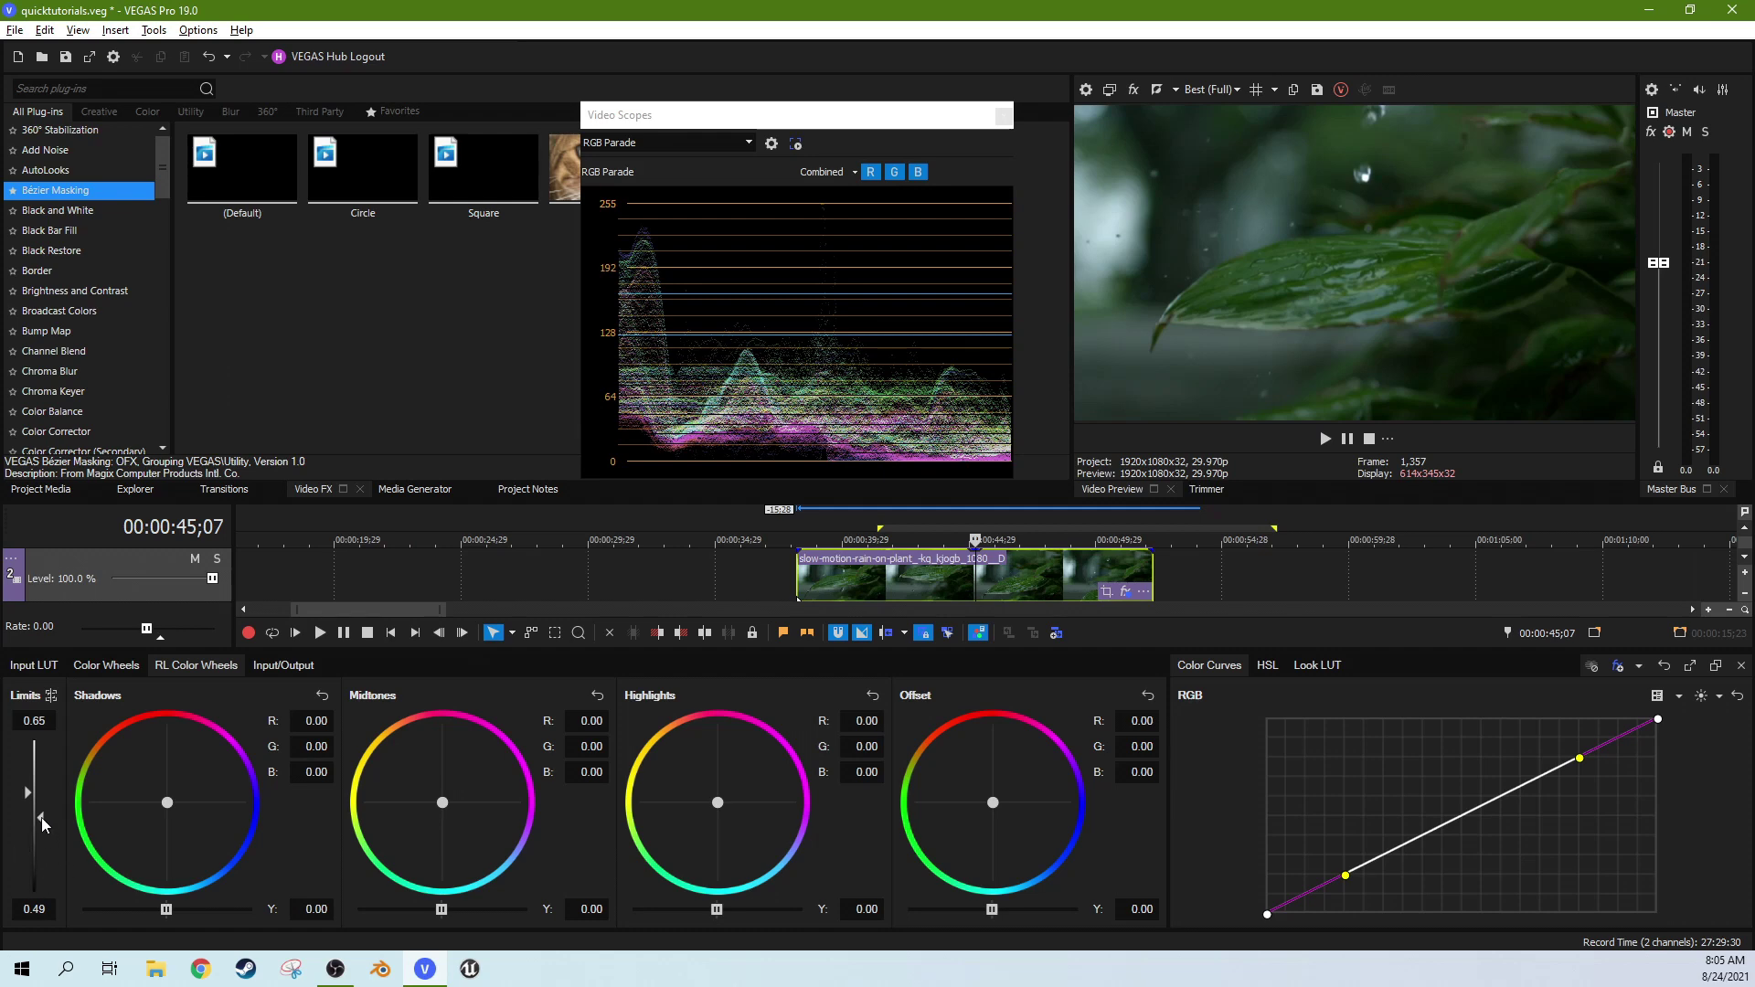
Try blue-purple Shadows, blue-cyan Midtones and green Highlights tints, resetting each to neutral
drag(163, 809, 176, 748)
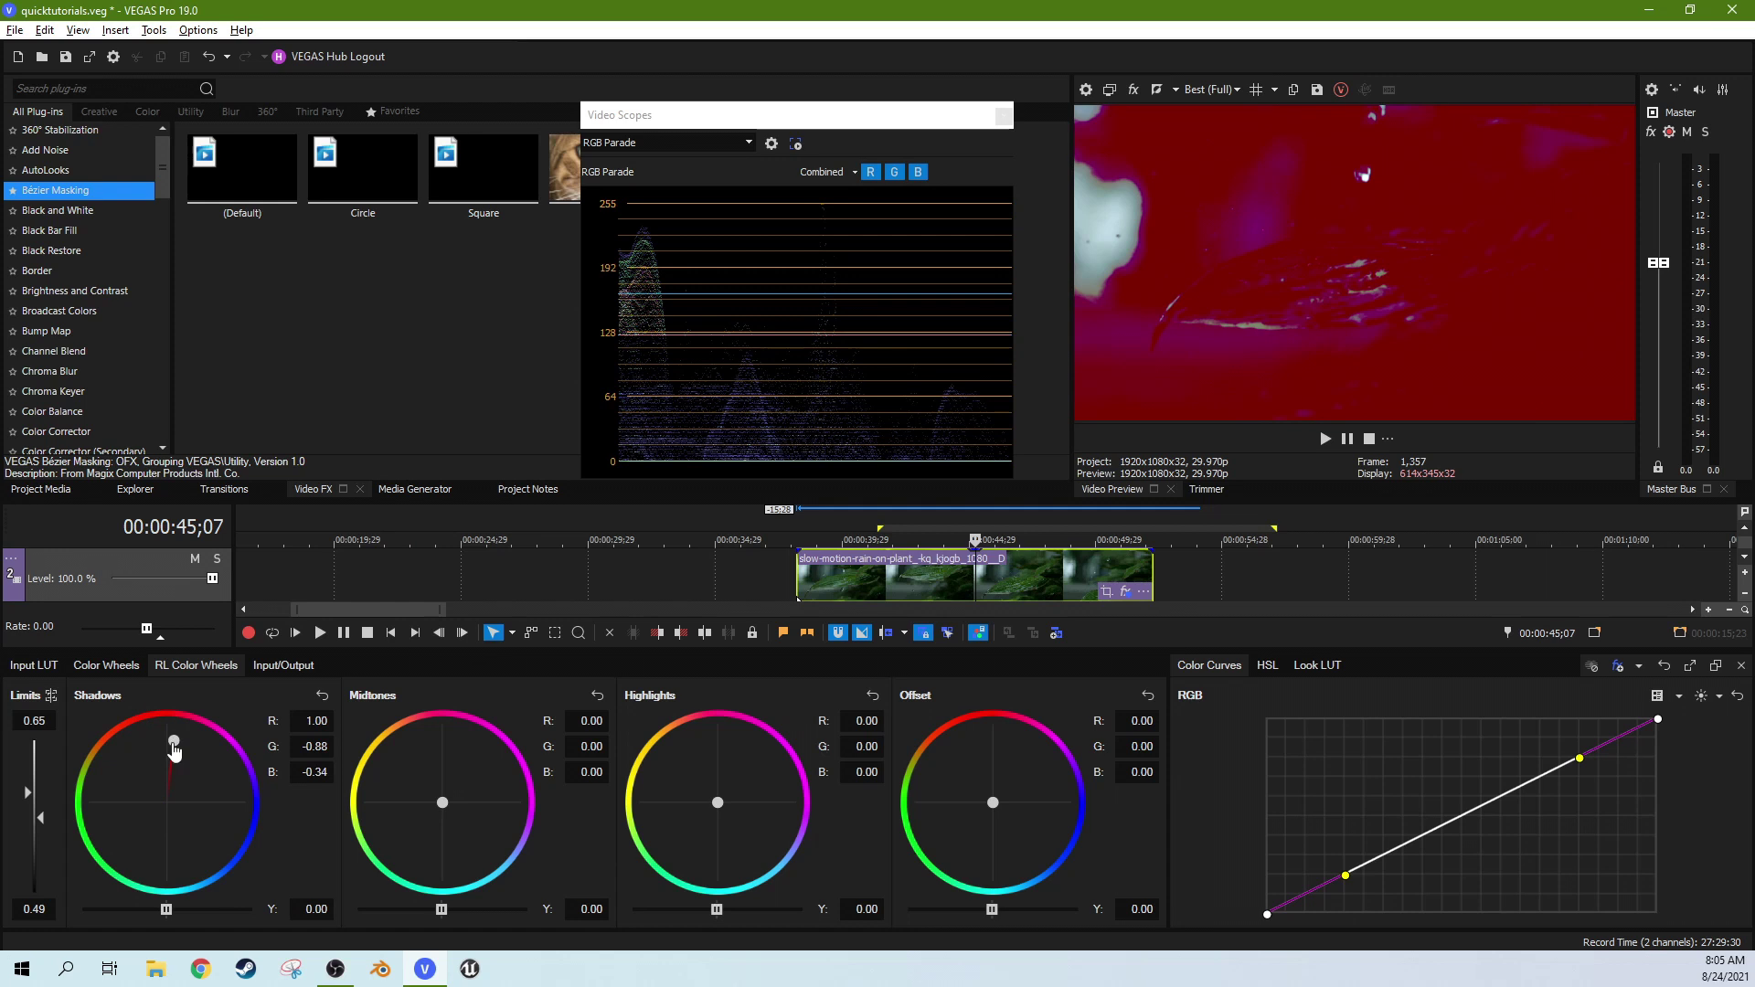
double_click(174, 746)
drag(441, 810, 464, 700)
double_click(480, 759)
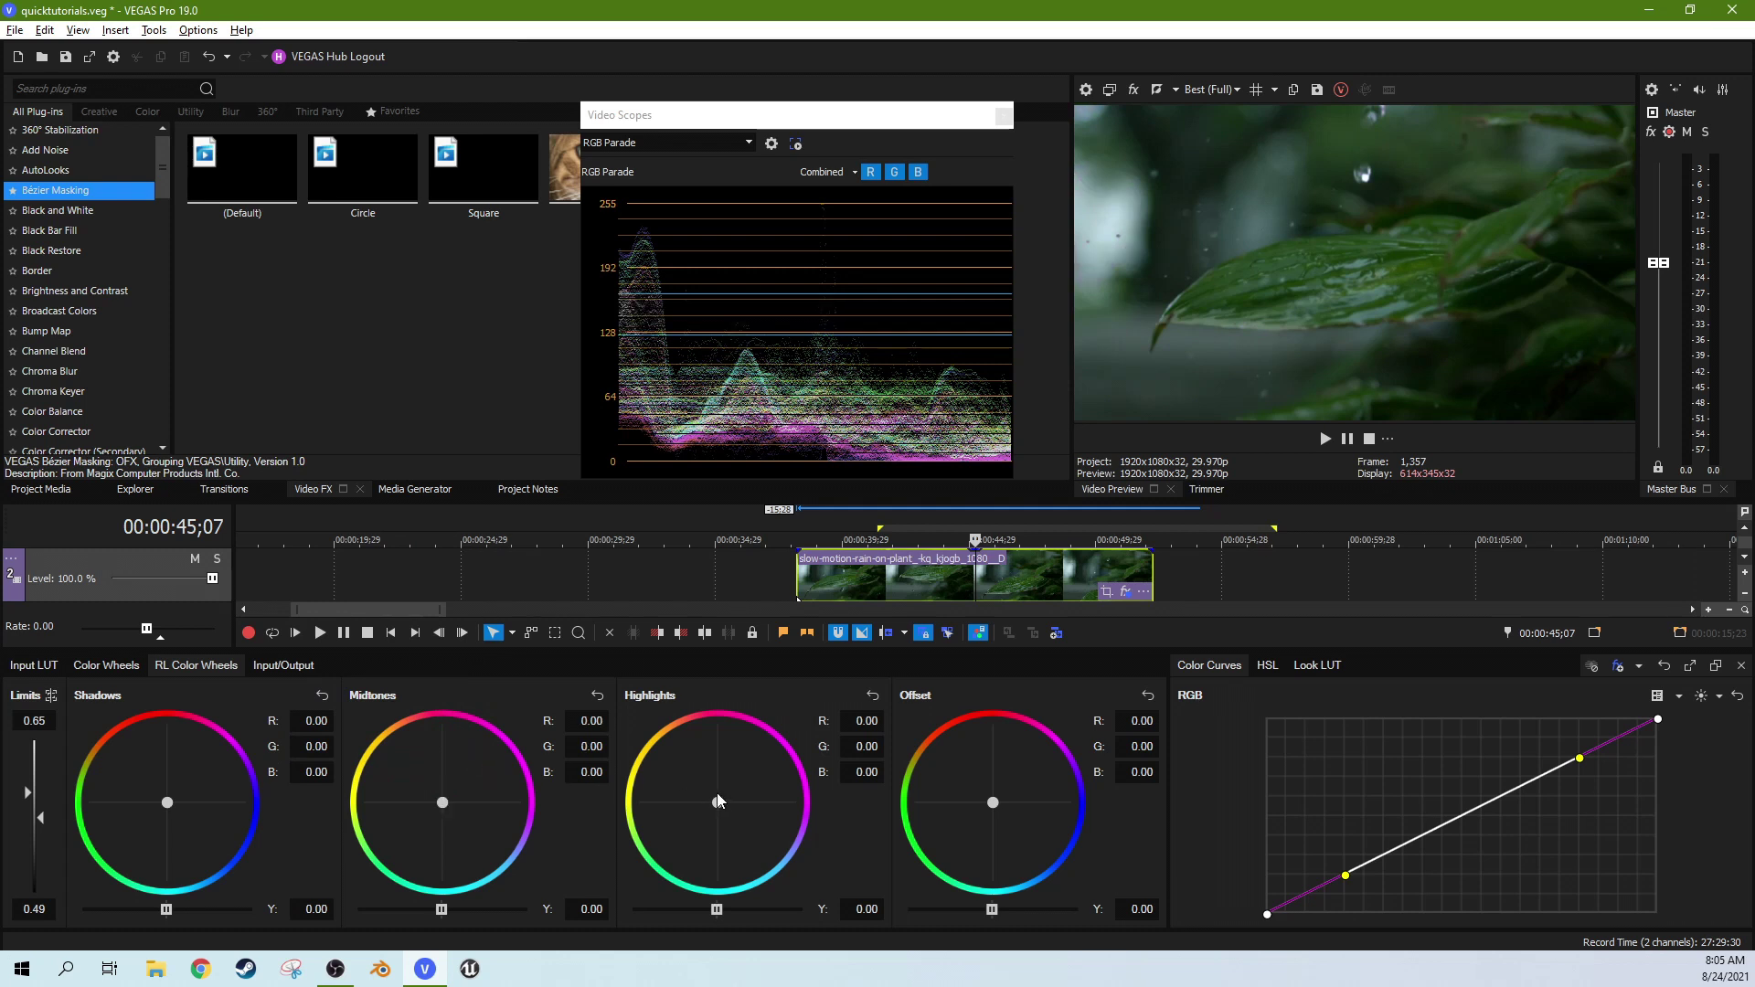
drag(668, 803, 643, 760)
double_click(644, 760)
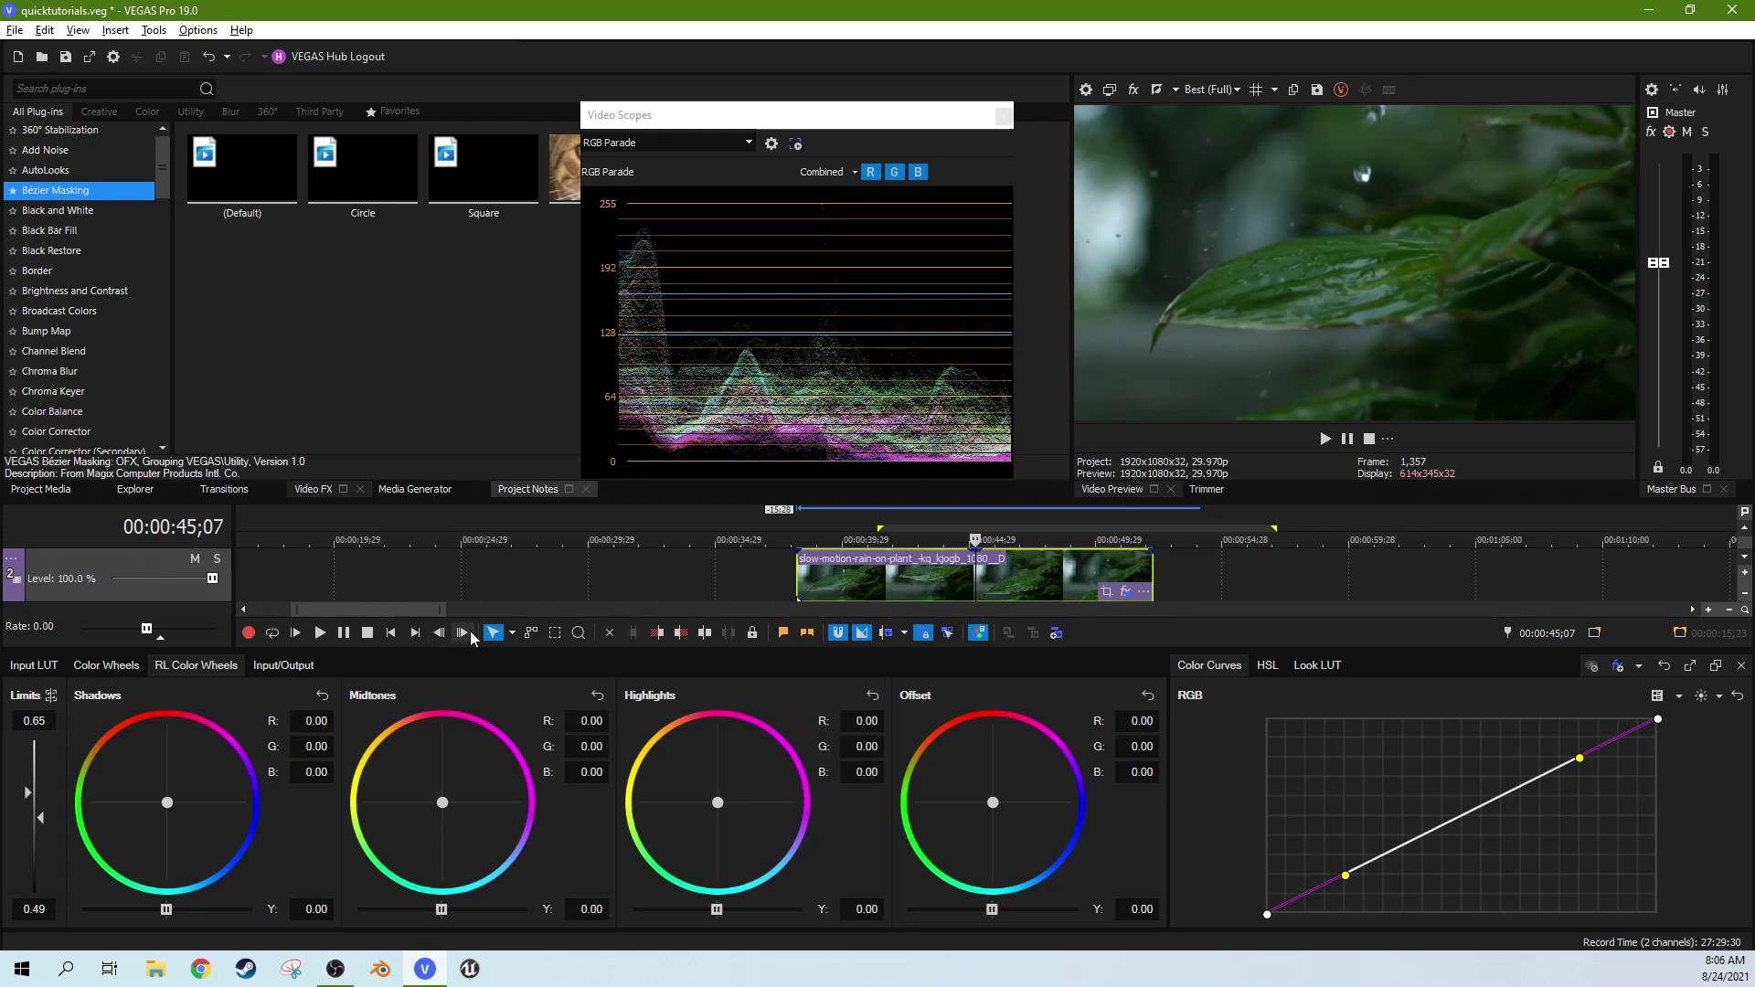
Raise the upper range limit to 0.86 and shift the Highlights wheel slightly warmer
mouse_move(28, 797)
mouse_down()
mouse_move(41, 754)
mouse_move(42, 791)
mouse_up()
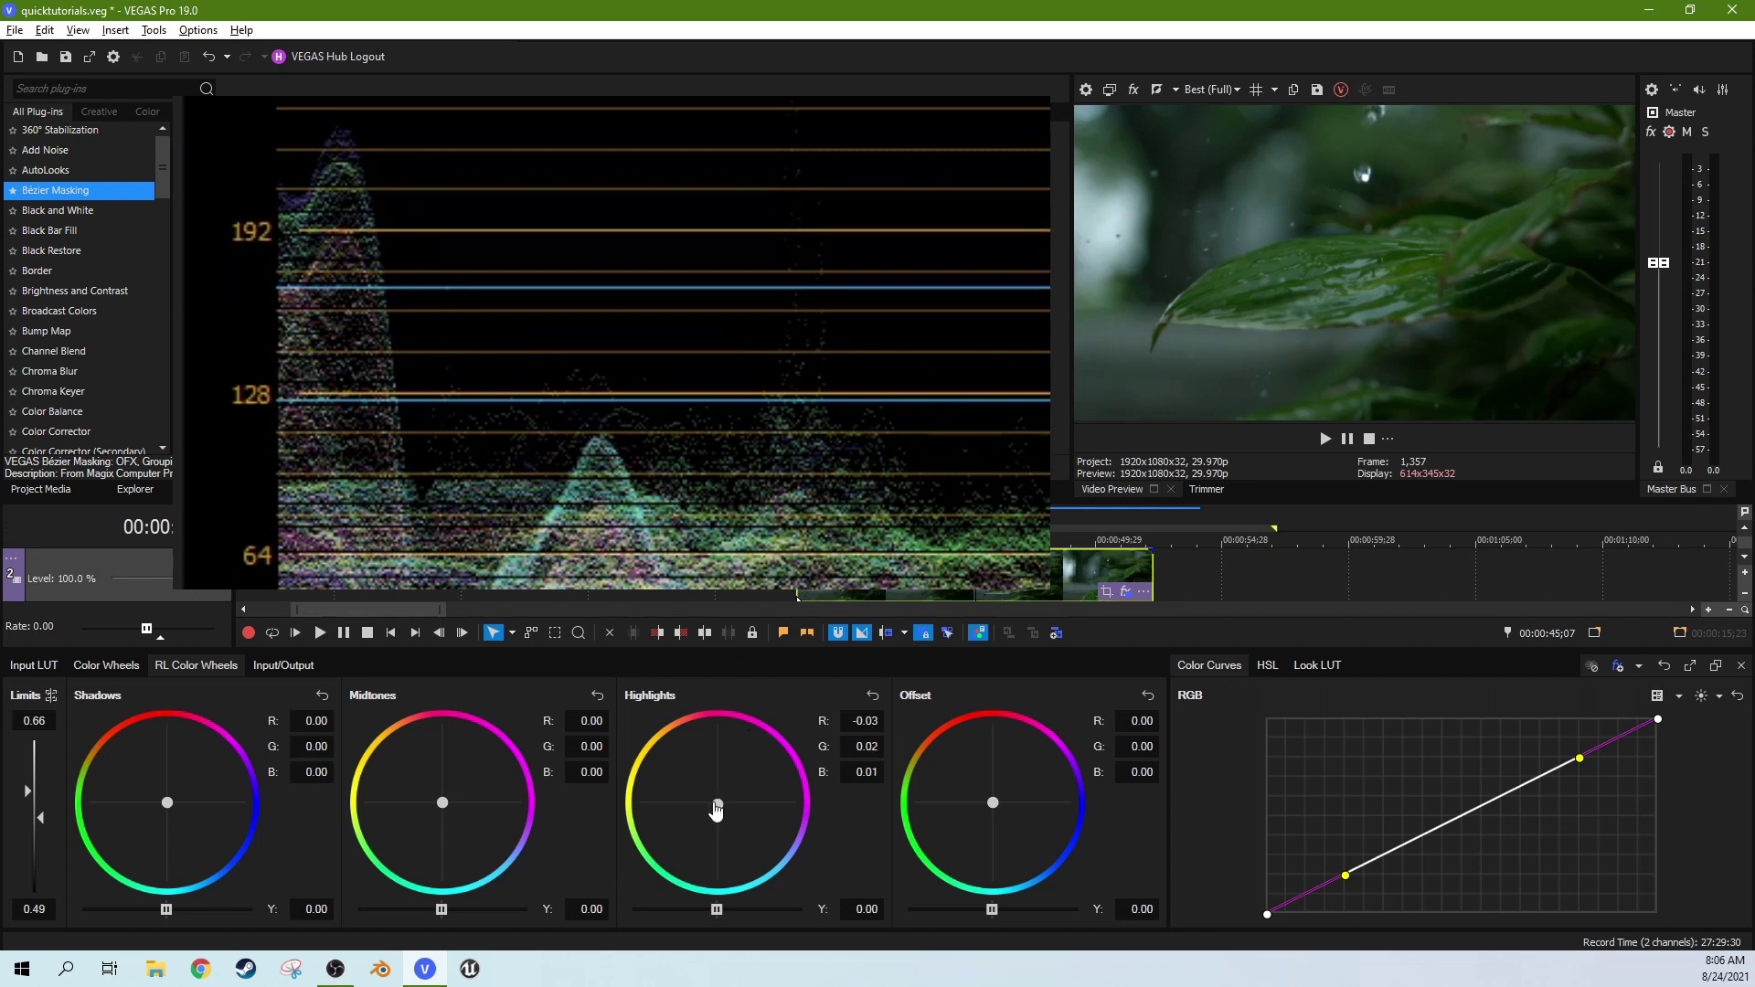
drag(716, 809, 704, 801)
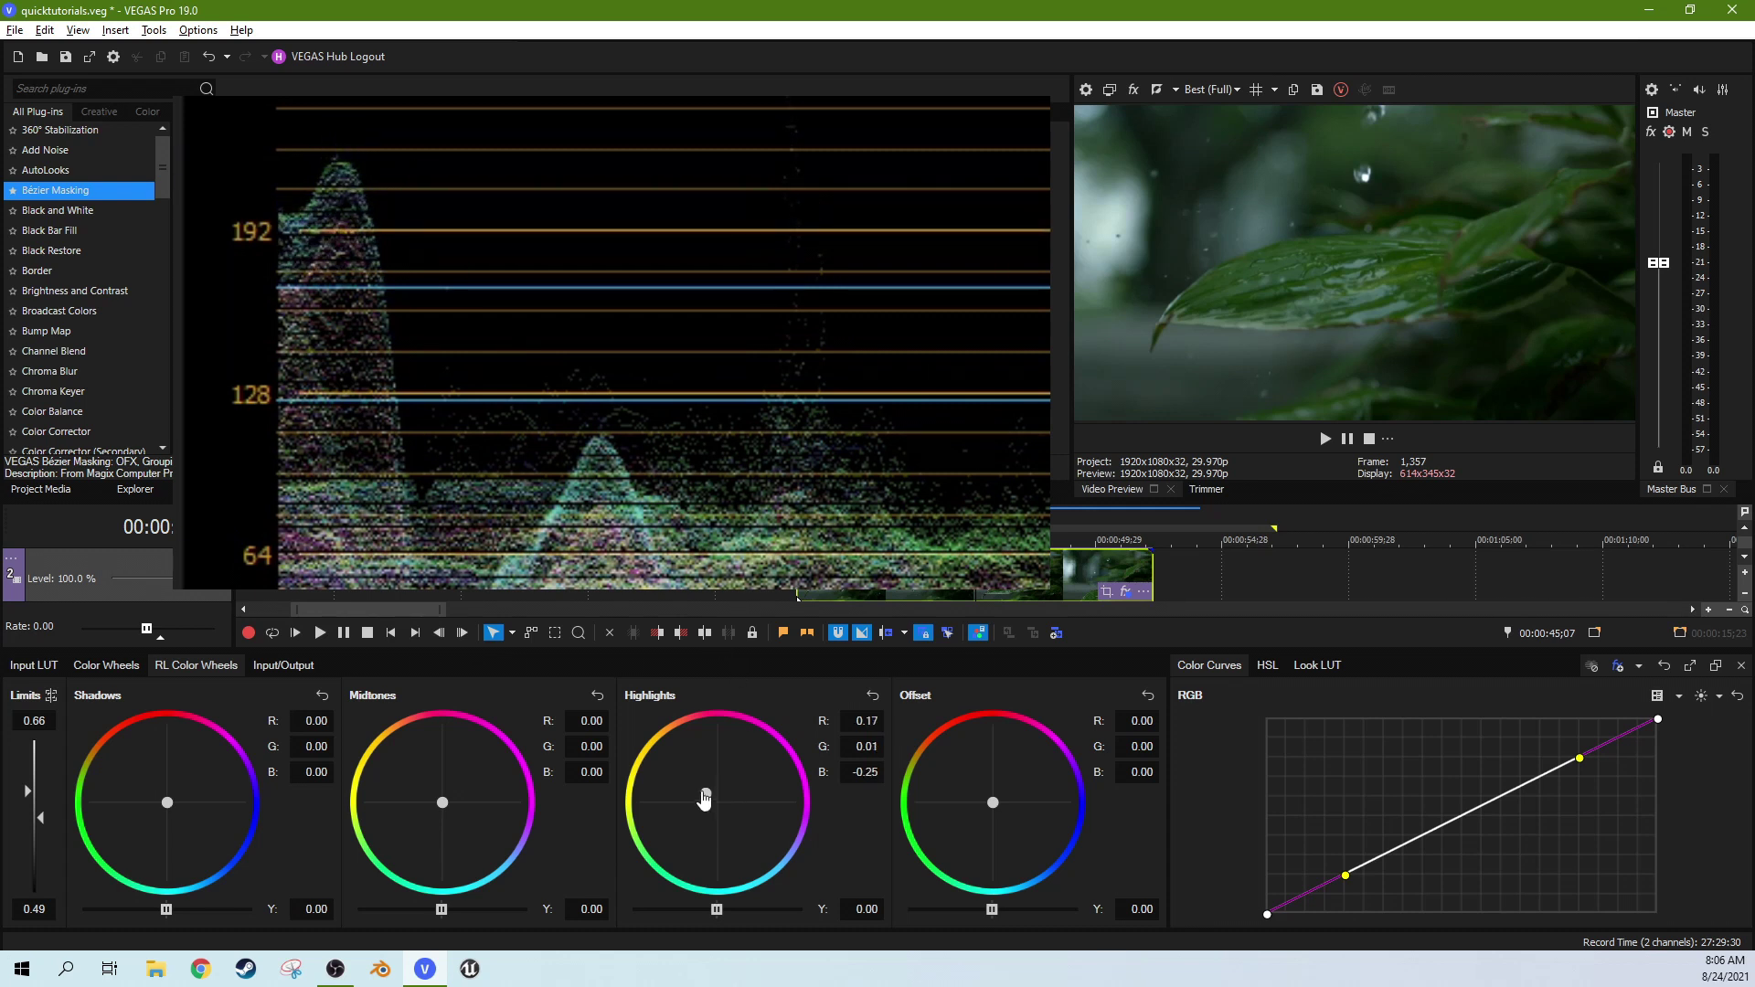
drag(704, 799, 703, 780)
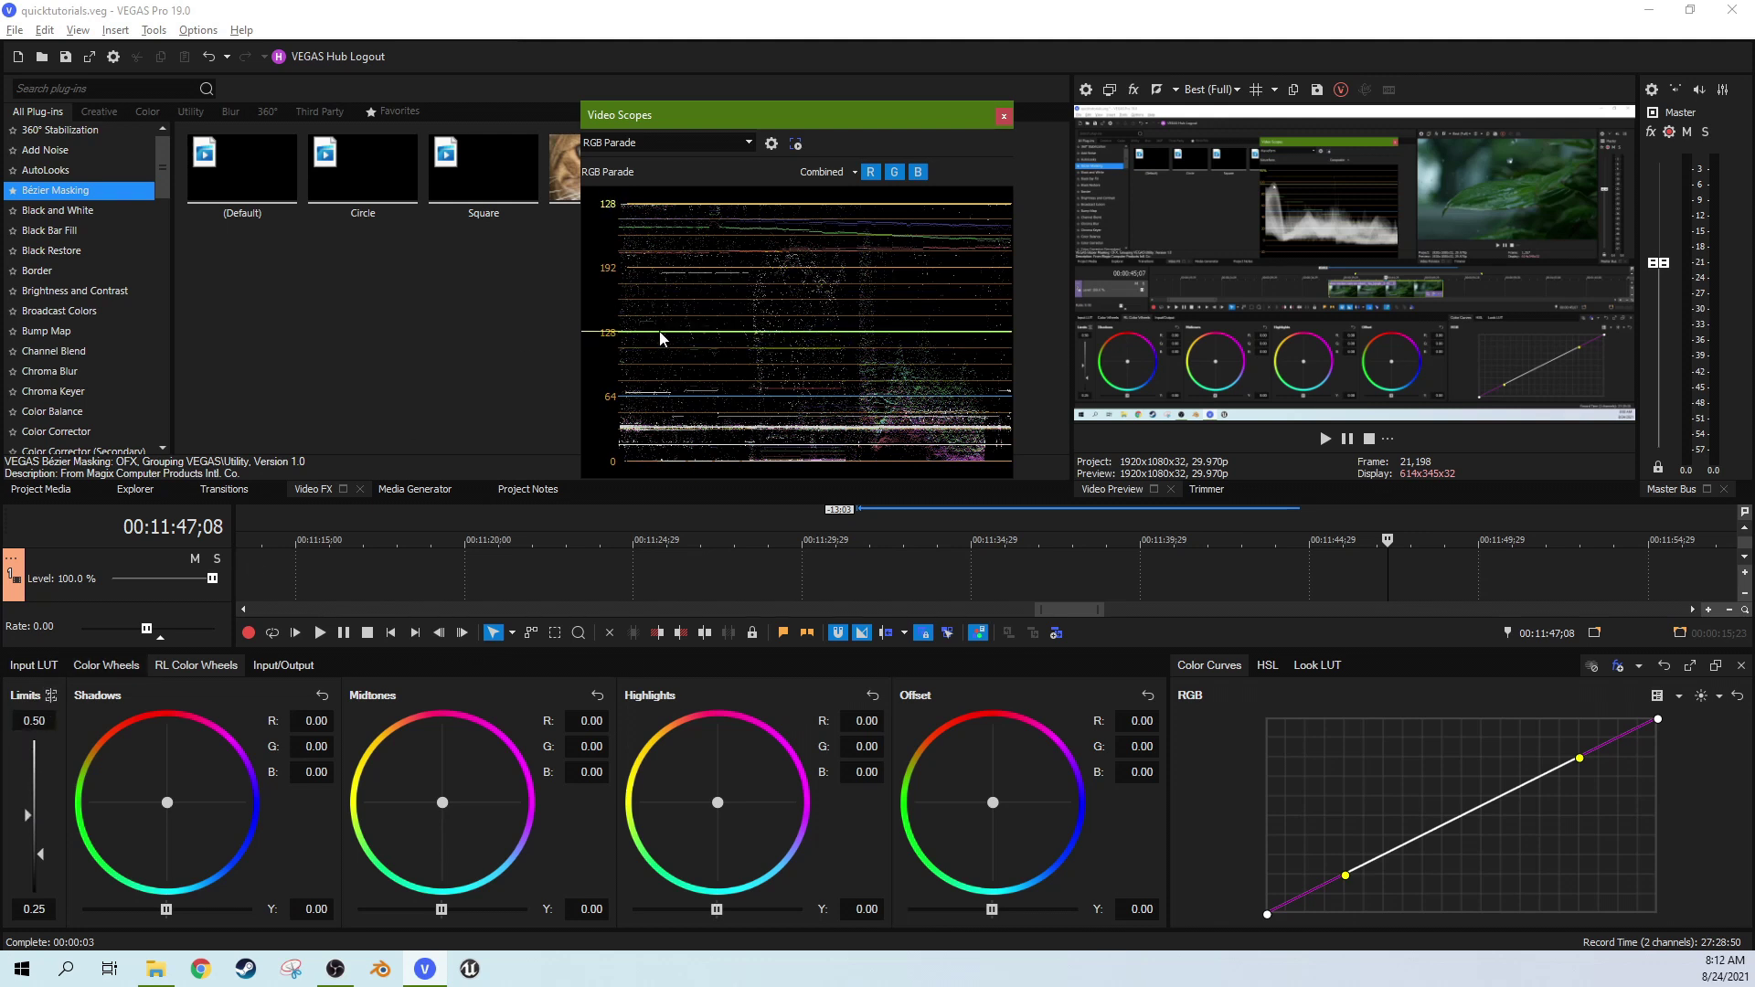
click(52, 699)
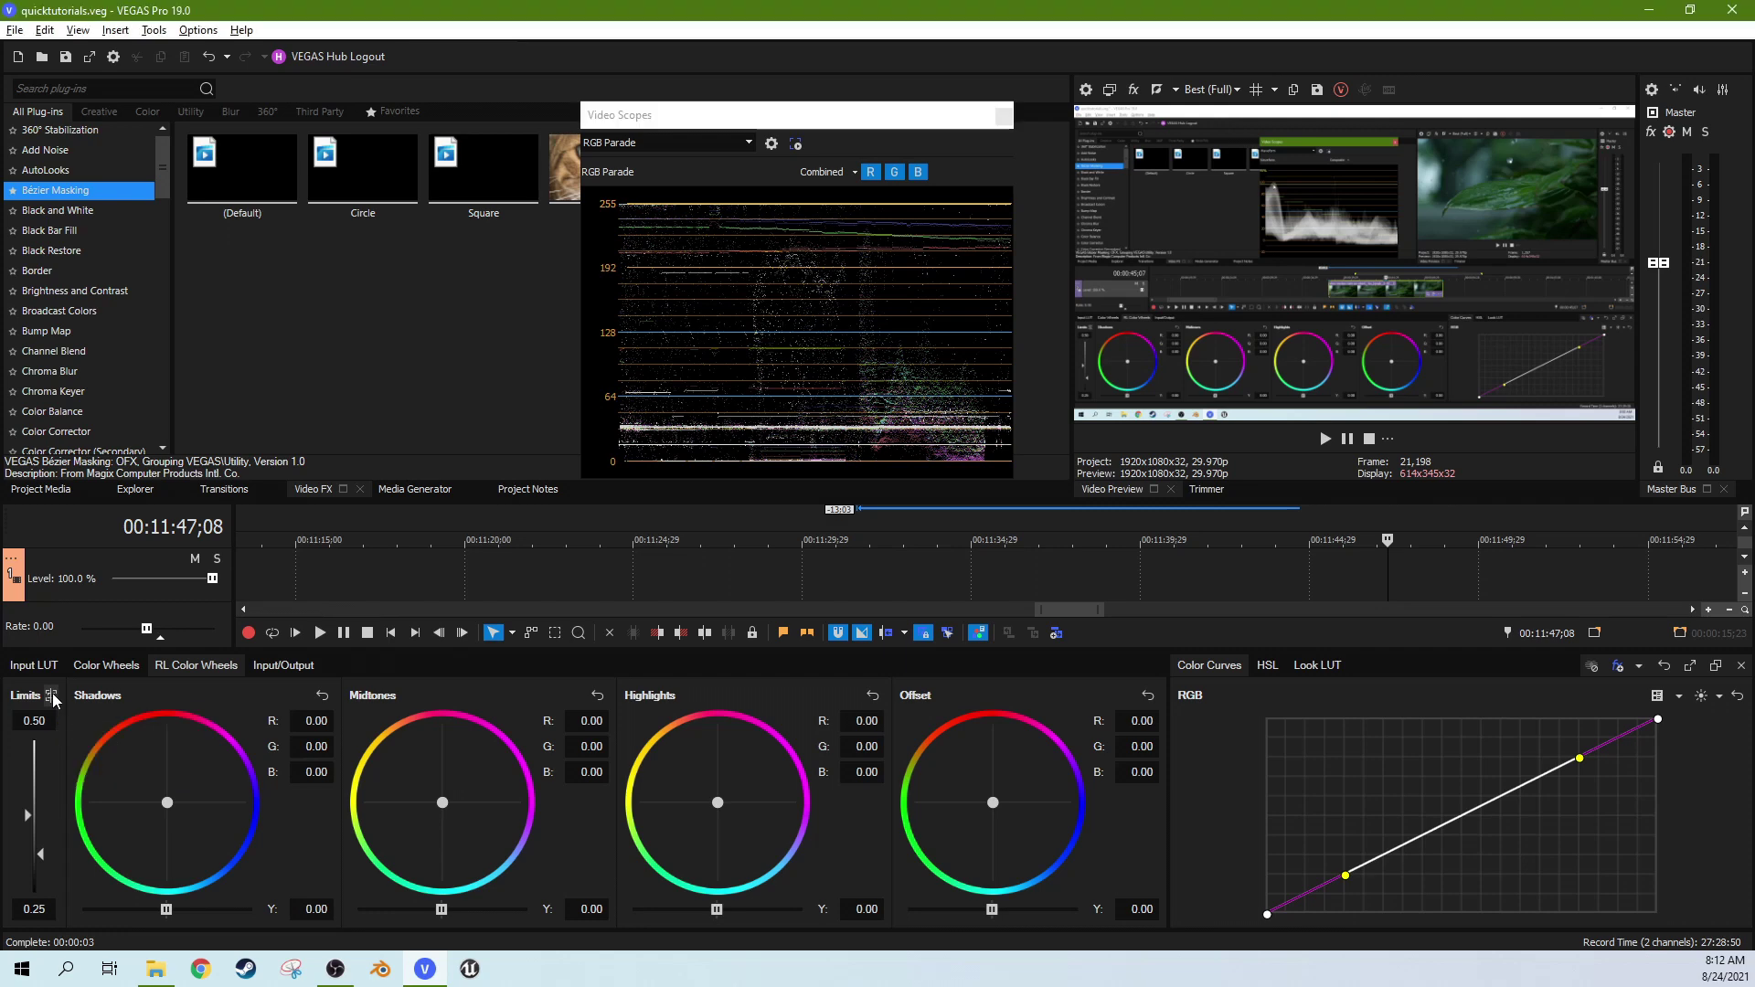